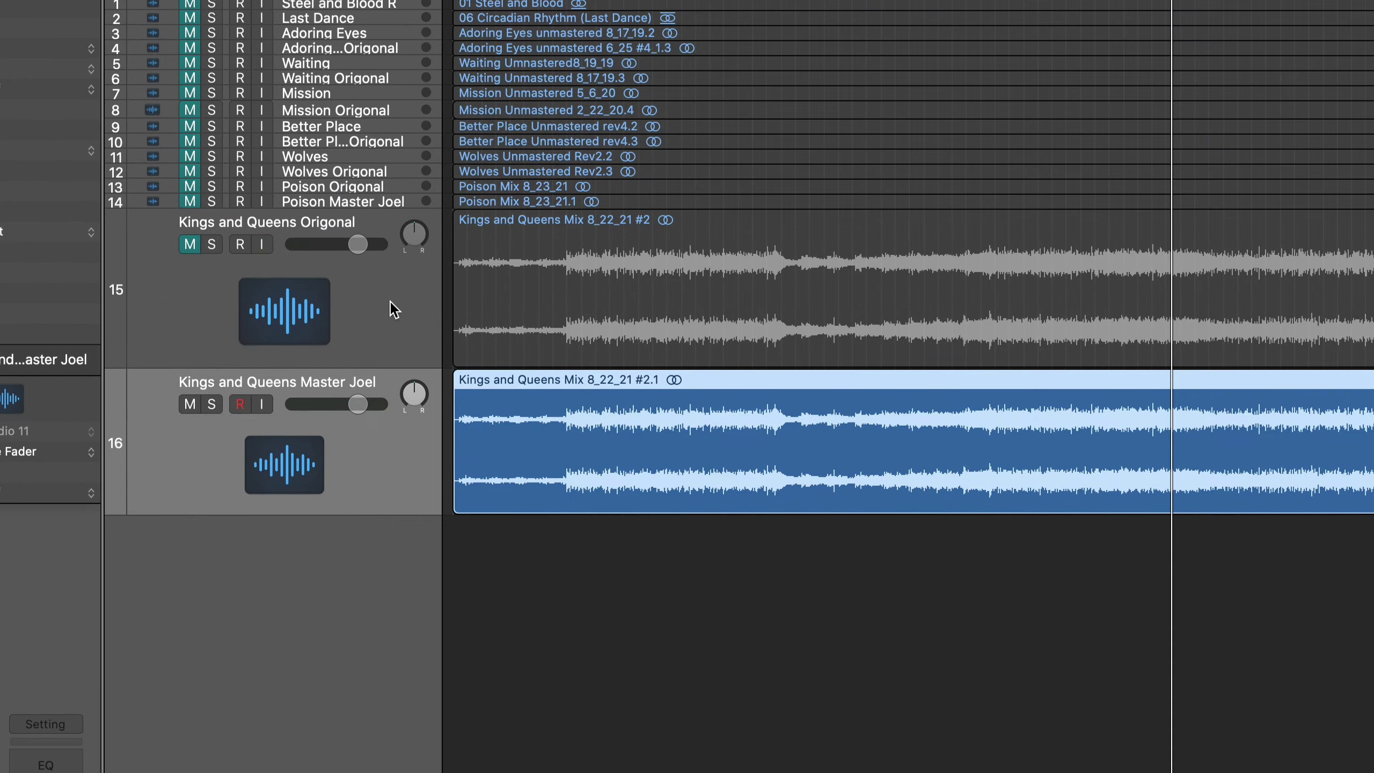
# - Alternate between the Kings and Queens original and master tracks to examine their waveforms
pyautogui.click(382, 312)
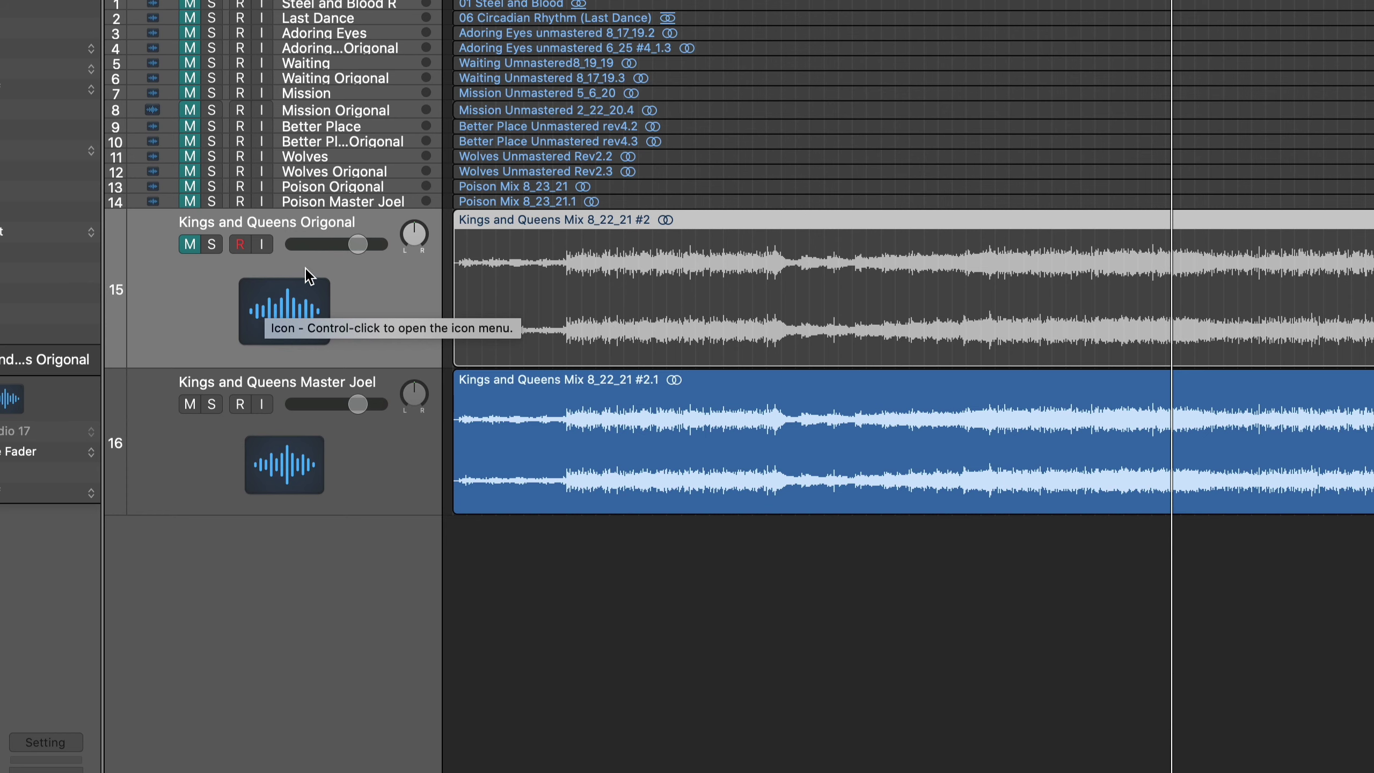
pyautogui.click(386, 453)
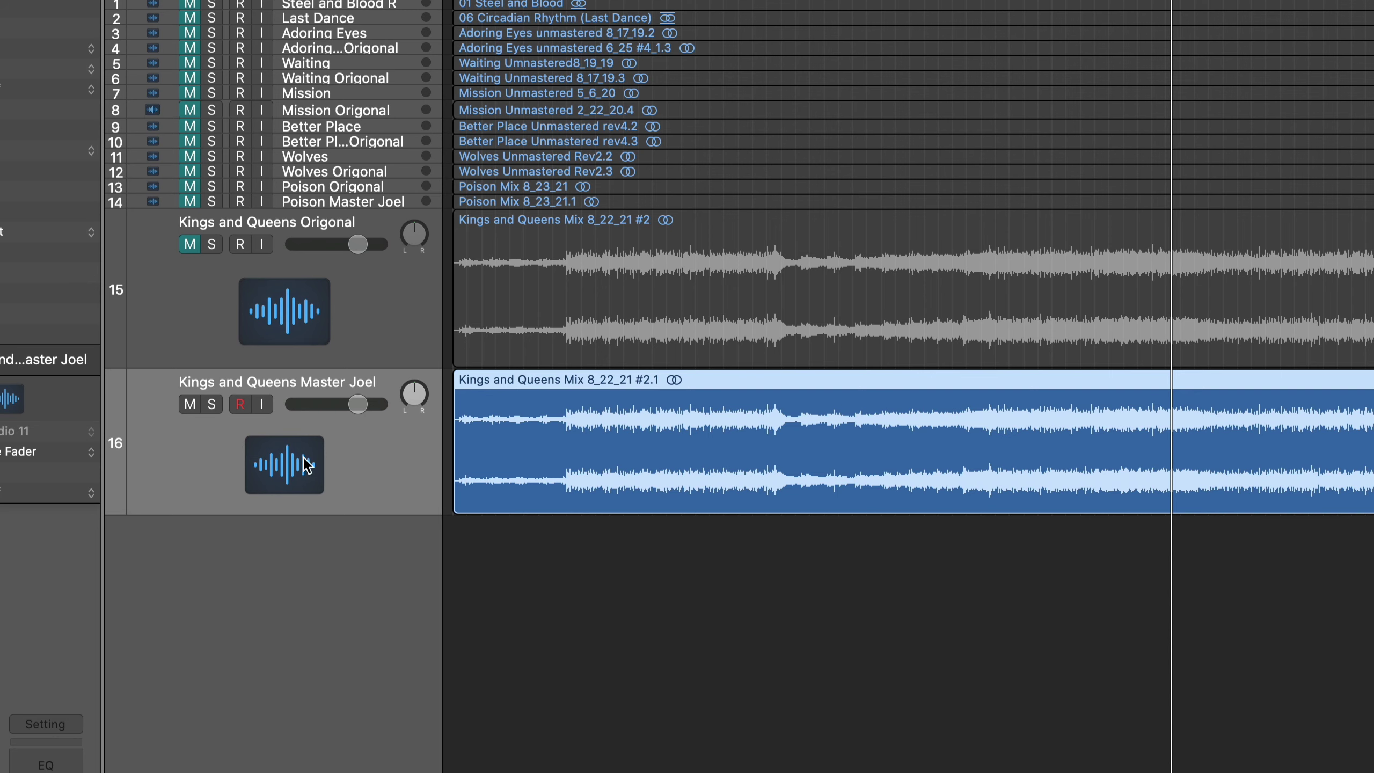
pyautogui.click(293, 322)
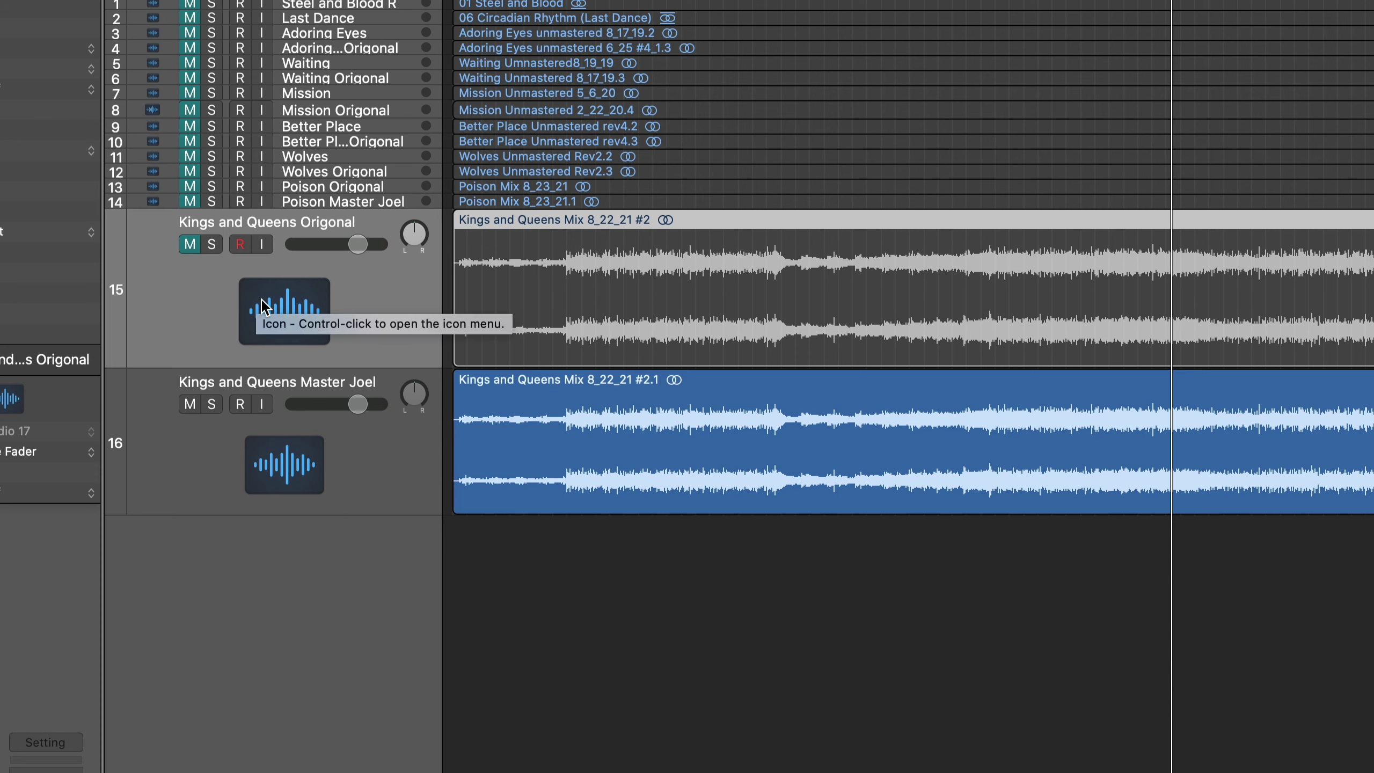
pyautogui.click(344, 466)
pyautogui.click(302, 286)
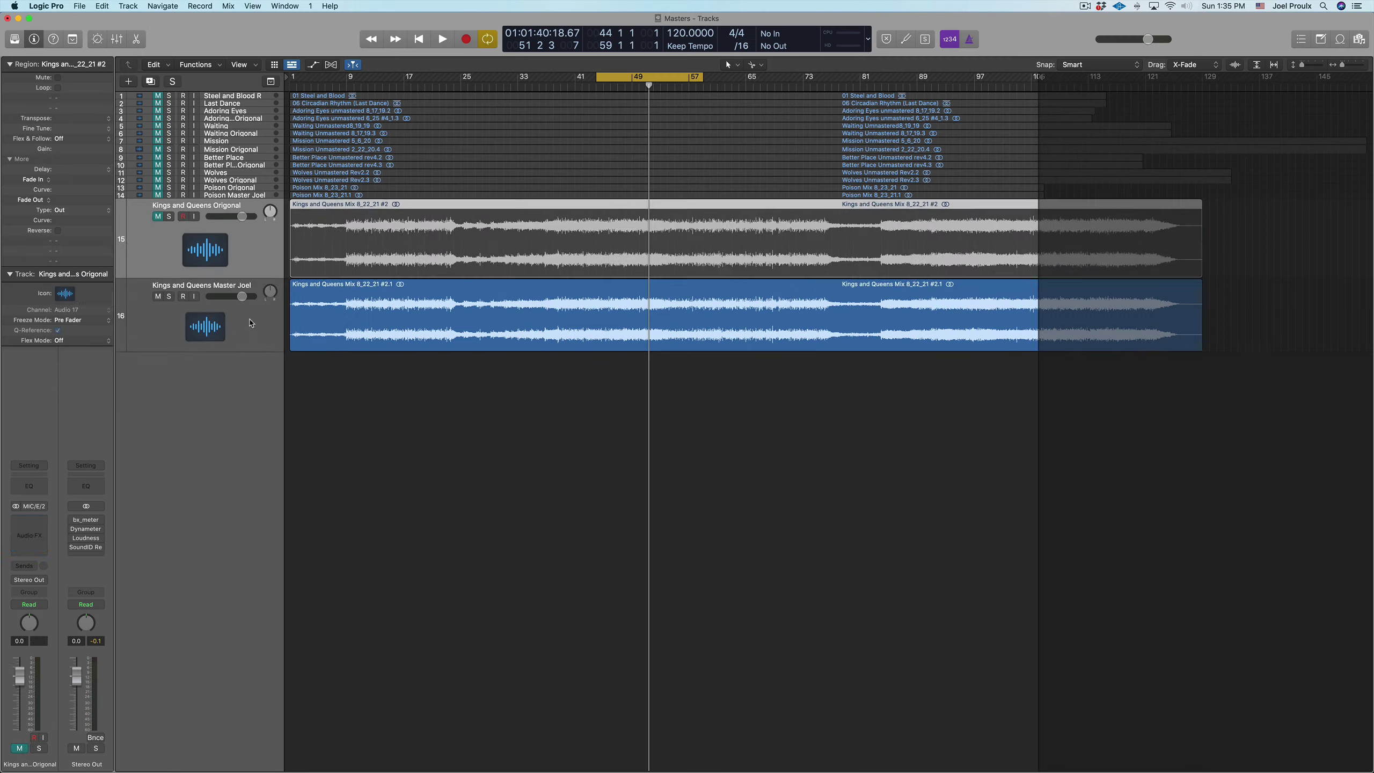
pyautogui.click(251, 323)
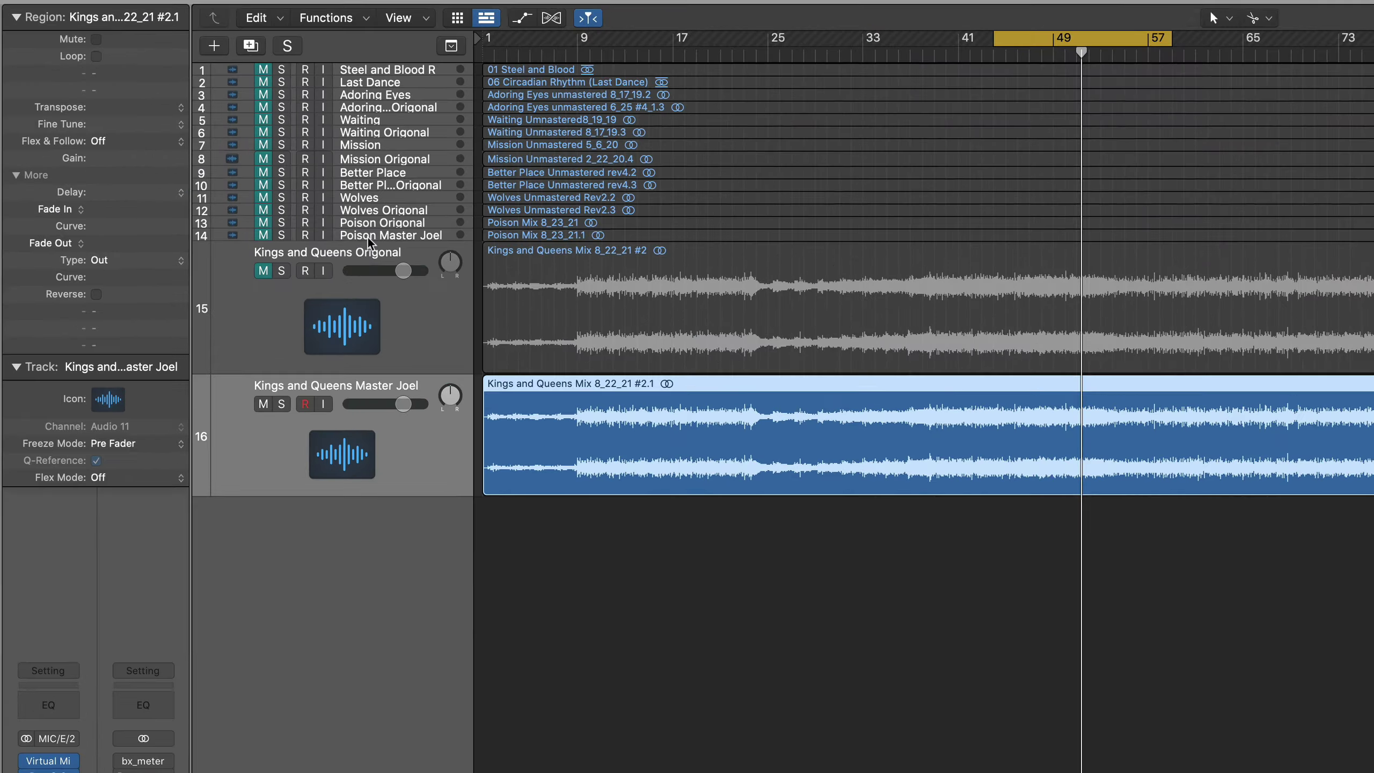
# - Enlarge the height of the Poison master track so its waveform is readable above the Kings and Queens tracks
pyautogui.click(220, 195)
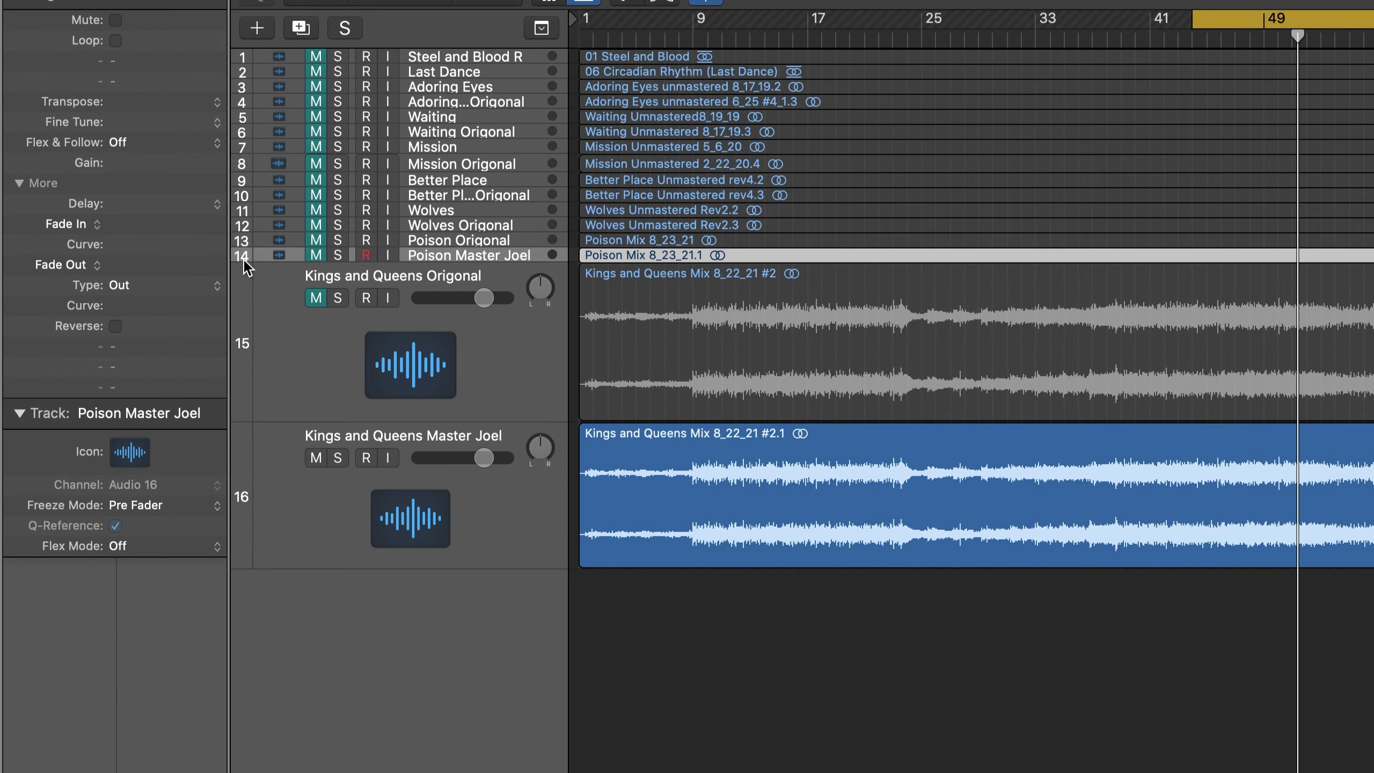
pyautogui.moveTo(244, 260); pyautogui.dragTo(285, 411)
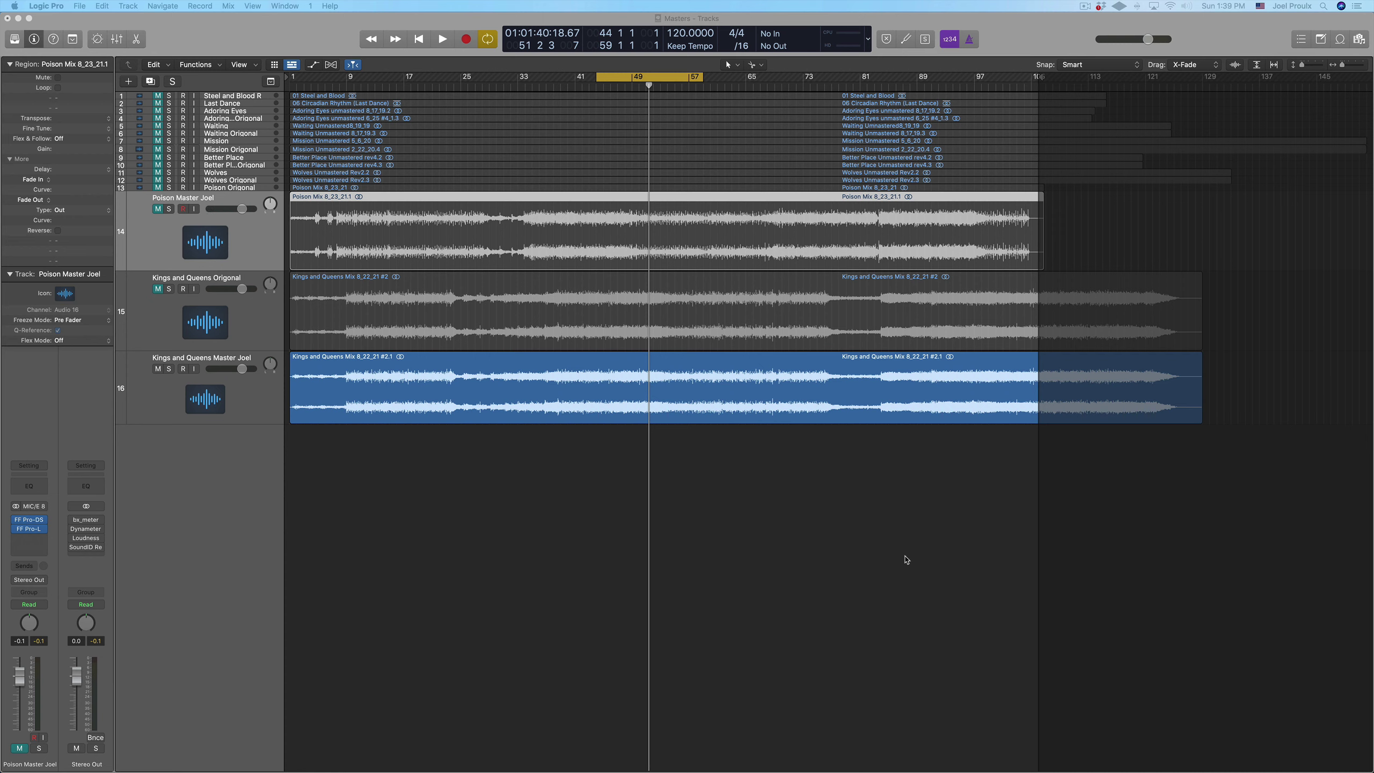
# - Lower the volume of both the Kings and Queens master and the Poison master channels to -4.0 dB in the mixer
pyautogui.click(212, 423)
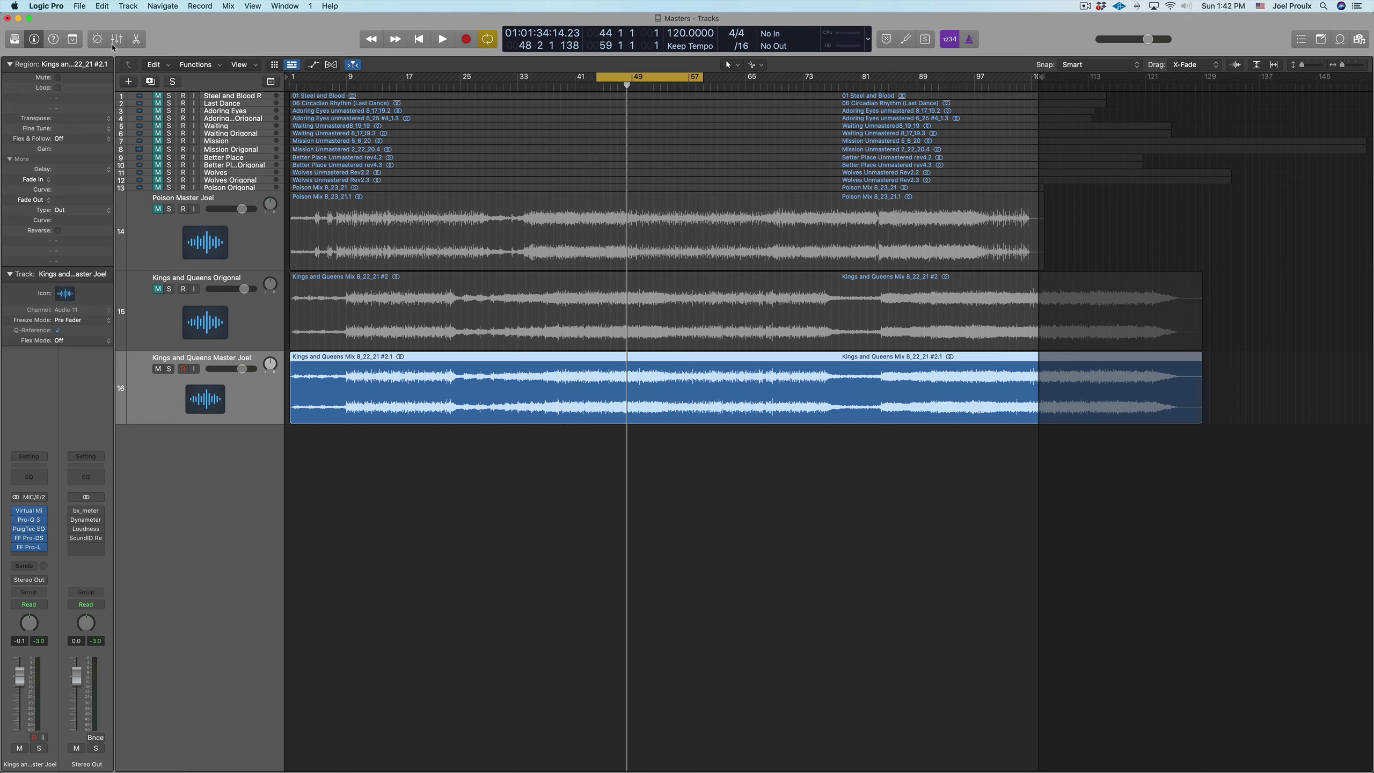
pyautogui.click(116, 40)
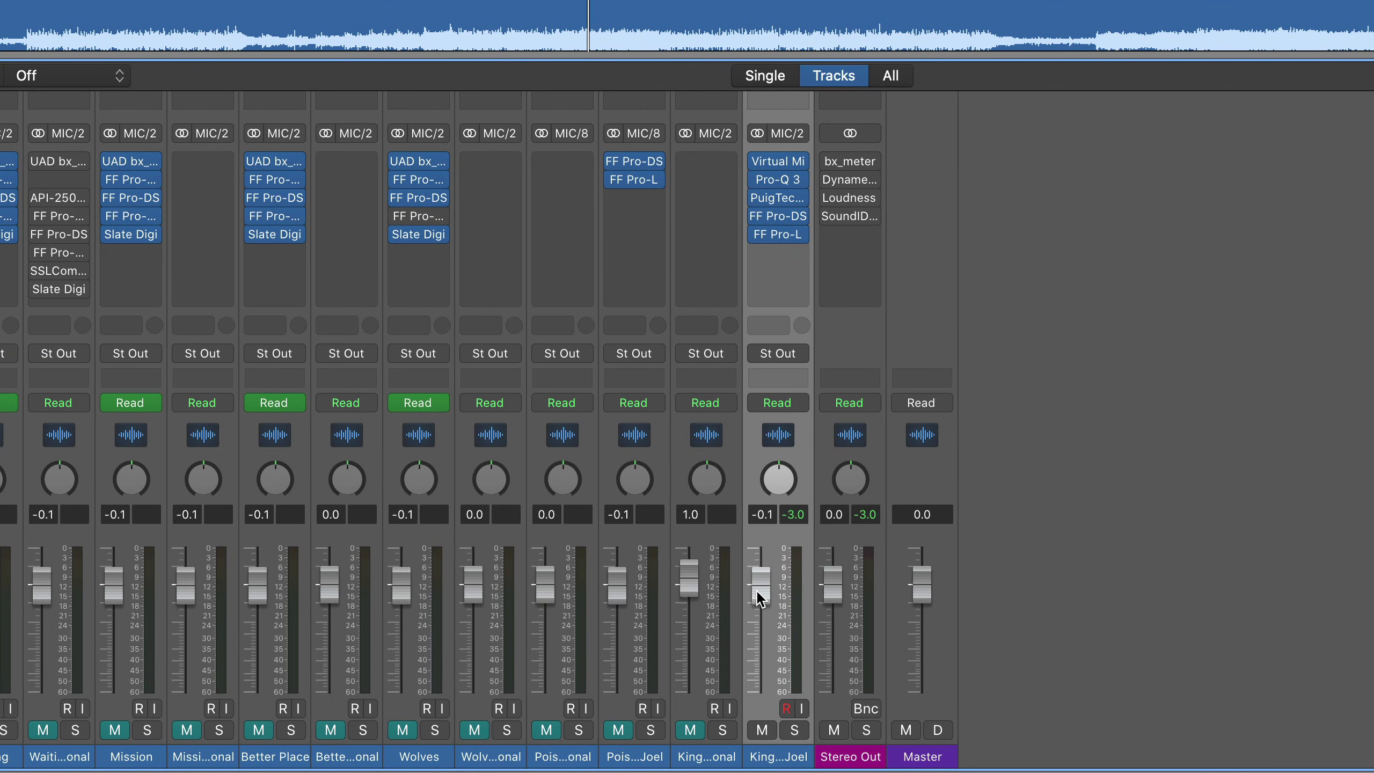
pyautogui.moveTo(759, 598)
pyautogui.mouseDown()
pyautogui.moveTo(759, 631)
pyautogui.moveTo(767, 612)
pyautogui.mouseUp()
pyautogui.moveTo(615, 593); pyautogui.dragTo(615, 619)
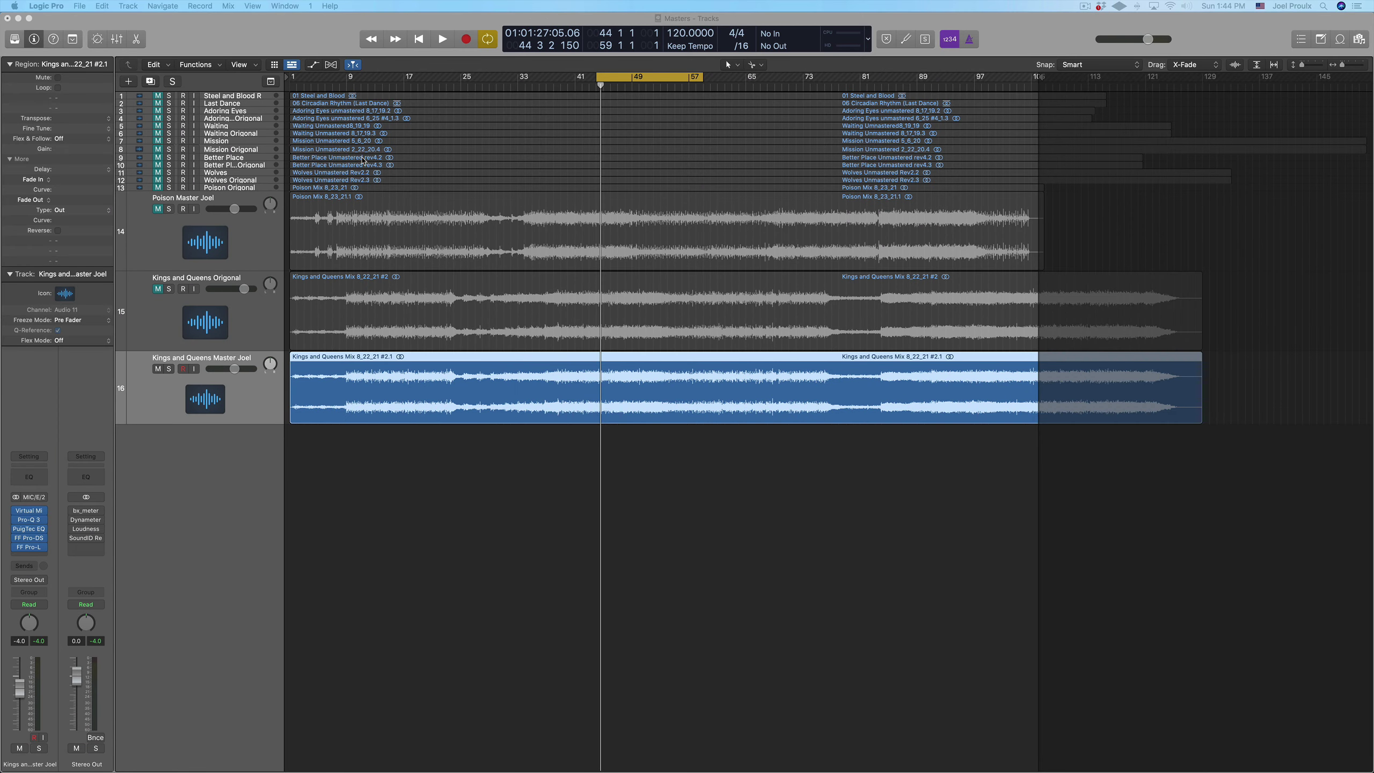
# - Play from bar 44 and toggle solo on the Kings and Queens original track to compare it with its master
pyautogui.click(597, 86)
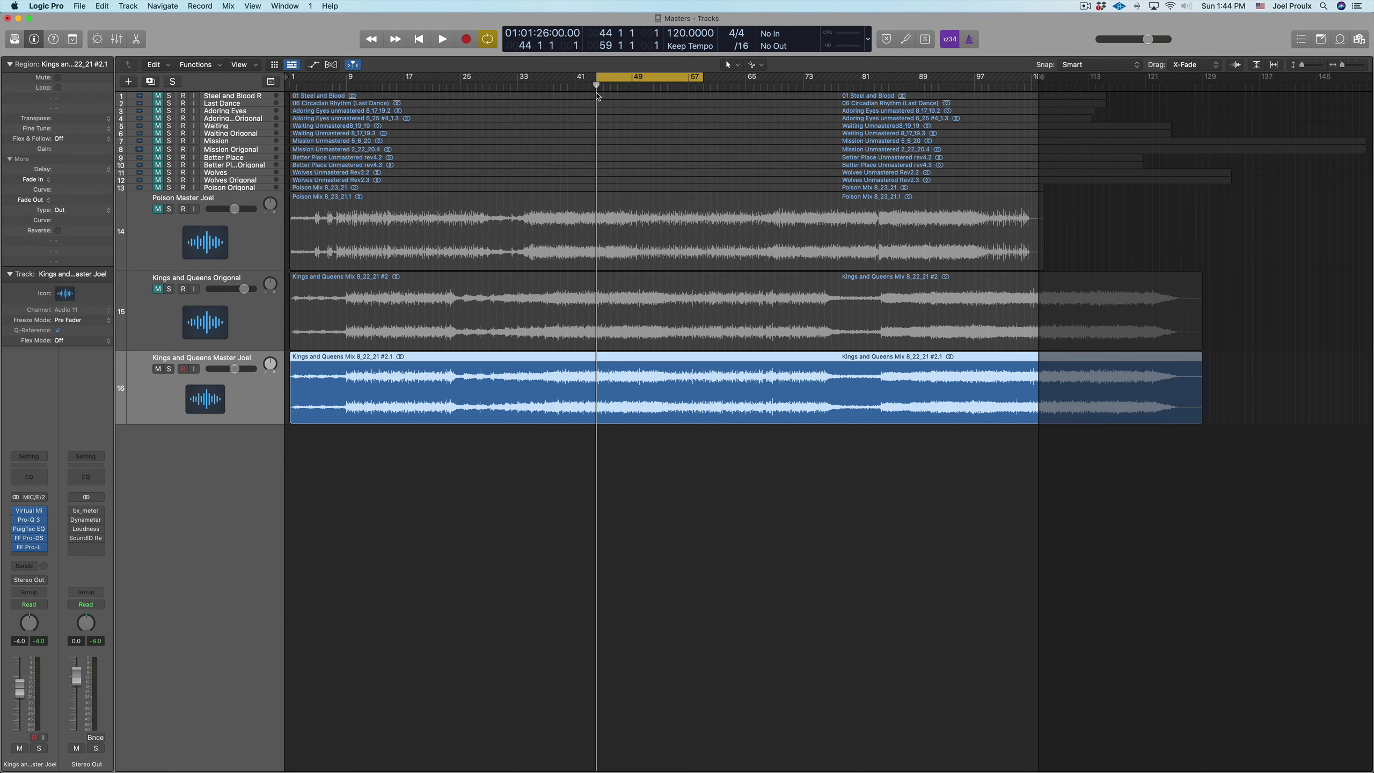
pyautogui.click(169, 289)
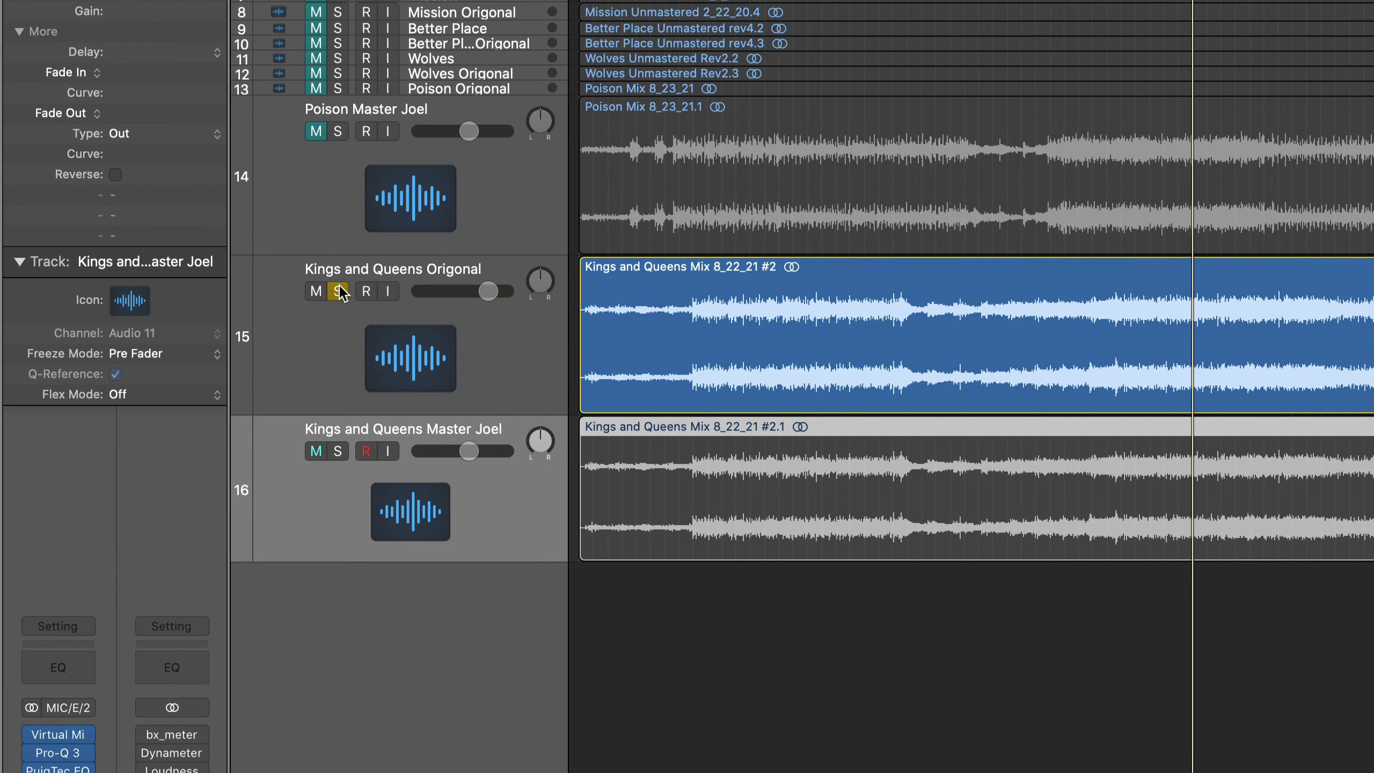
pyautogui.press('space')
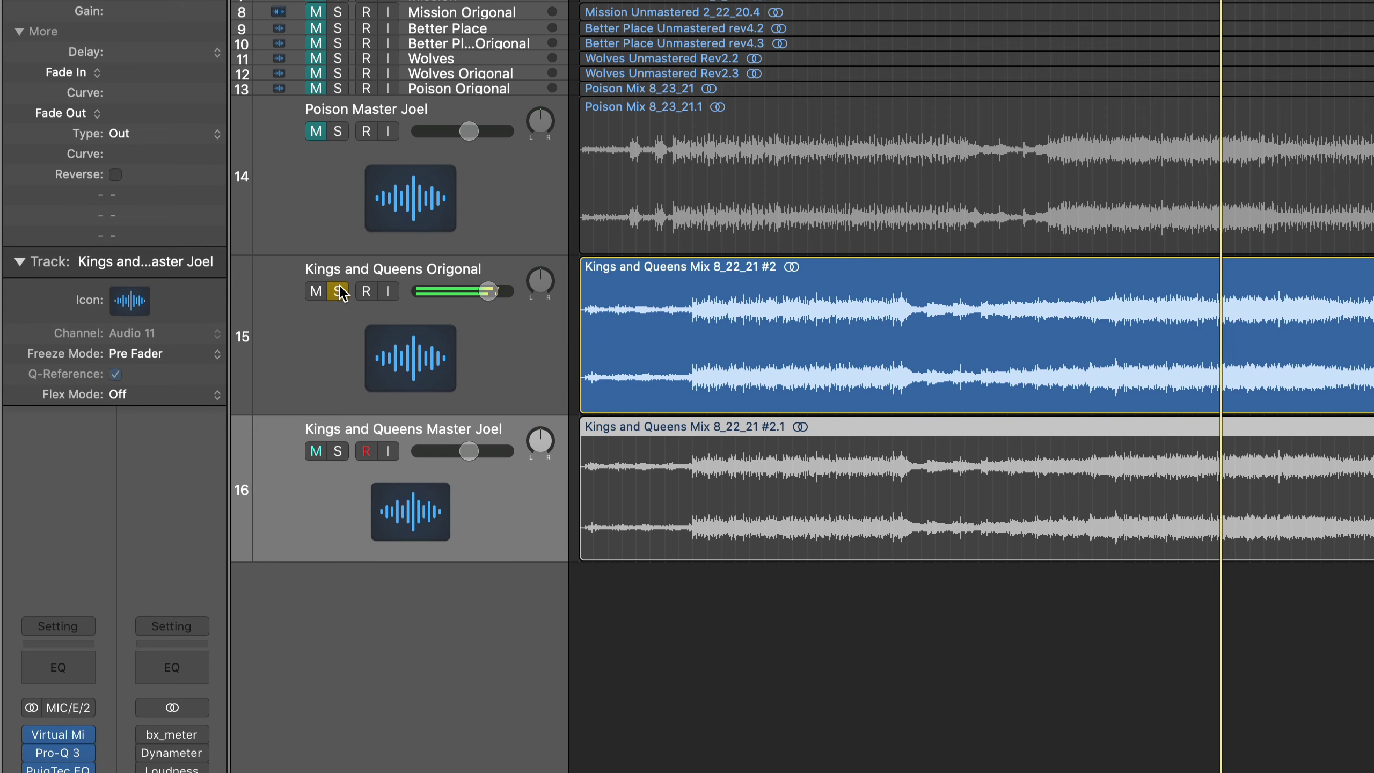
pyautogui.click(339, 291)
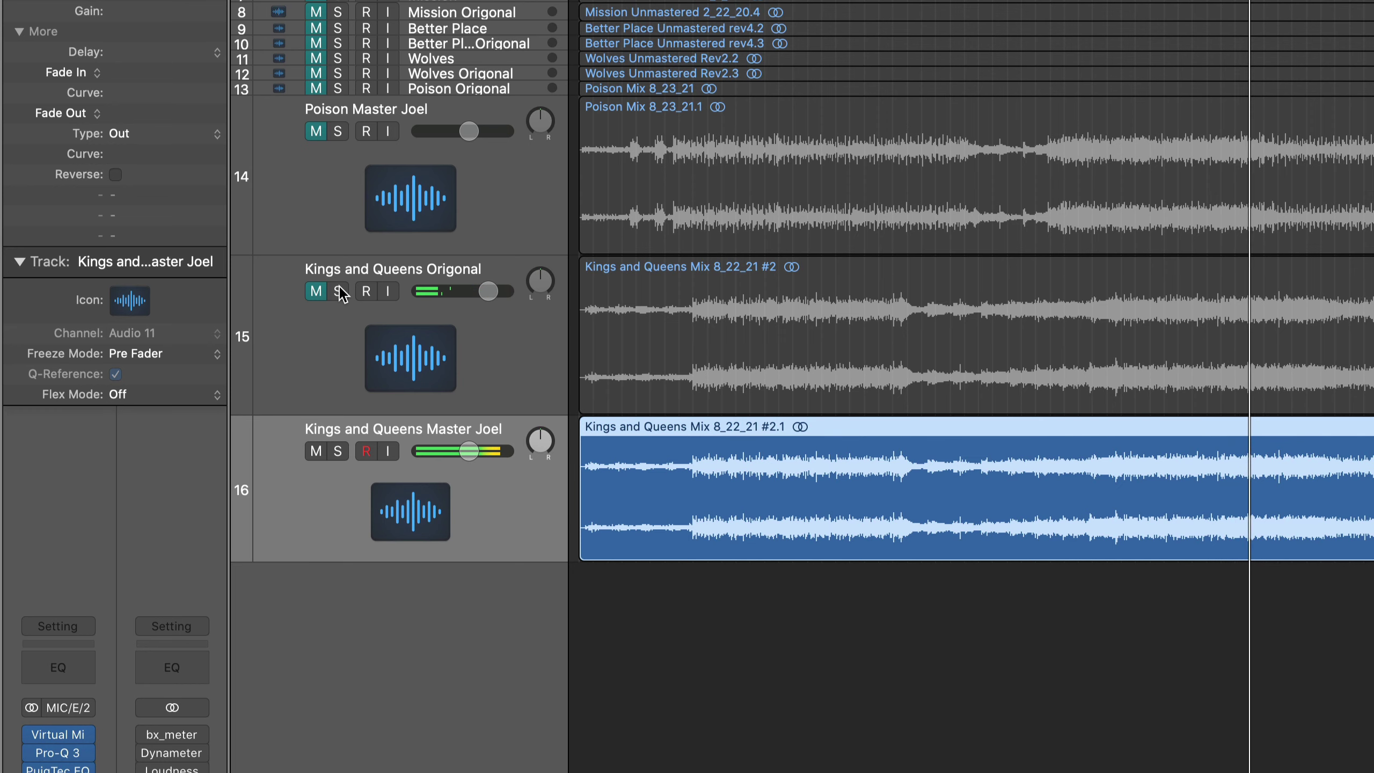
pyautogui.click(339, 291)
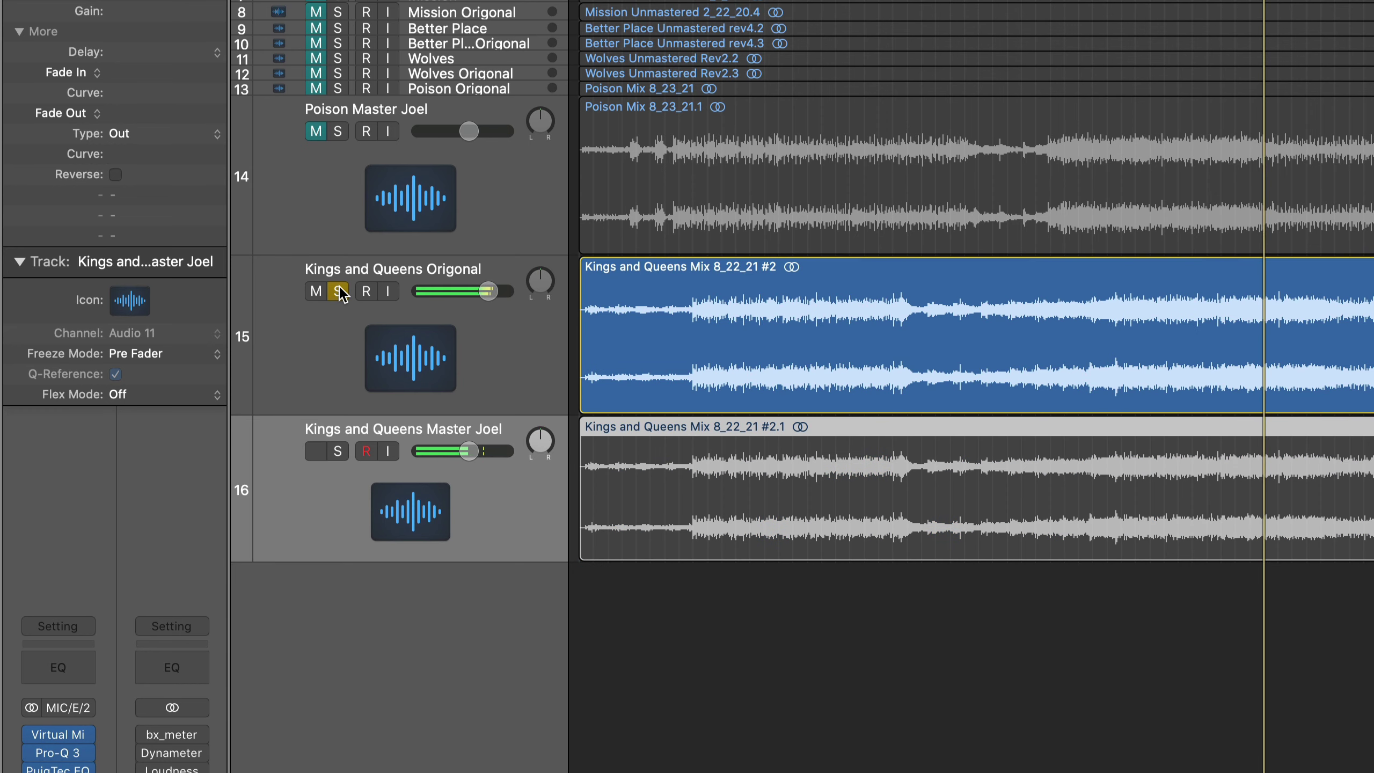
pyautogui.click(339, 291)
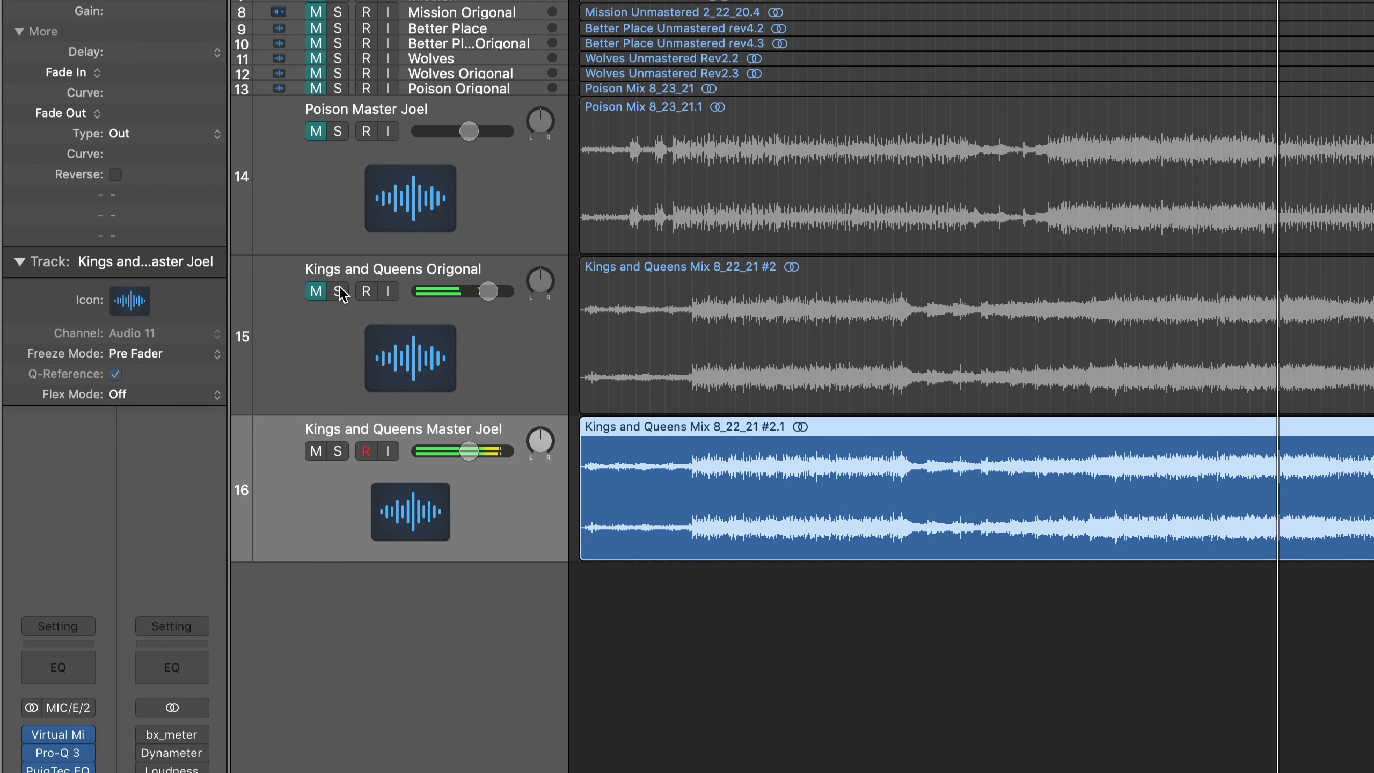
pyautogui.click(340, 291)
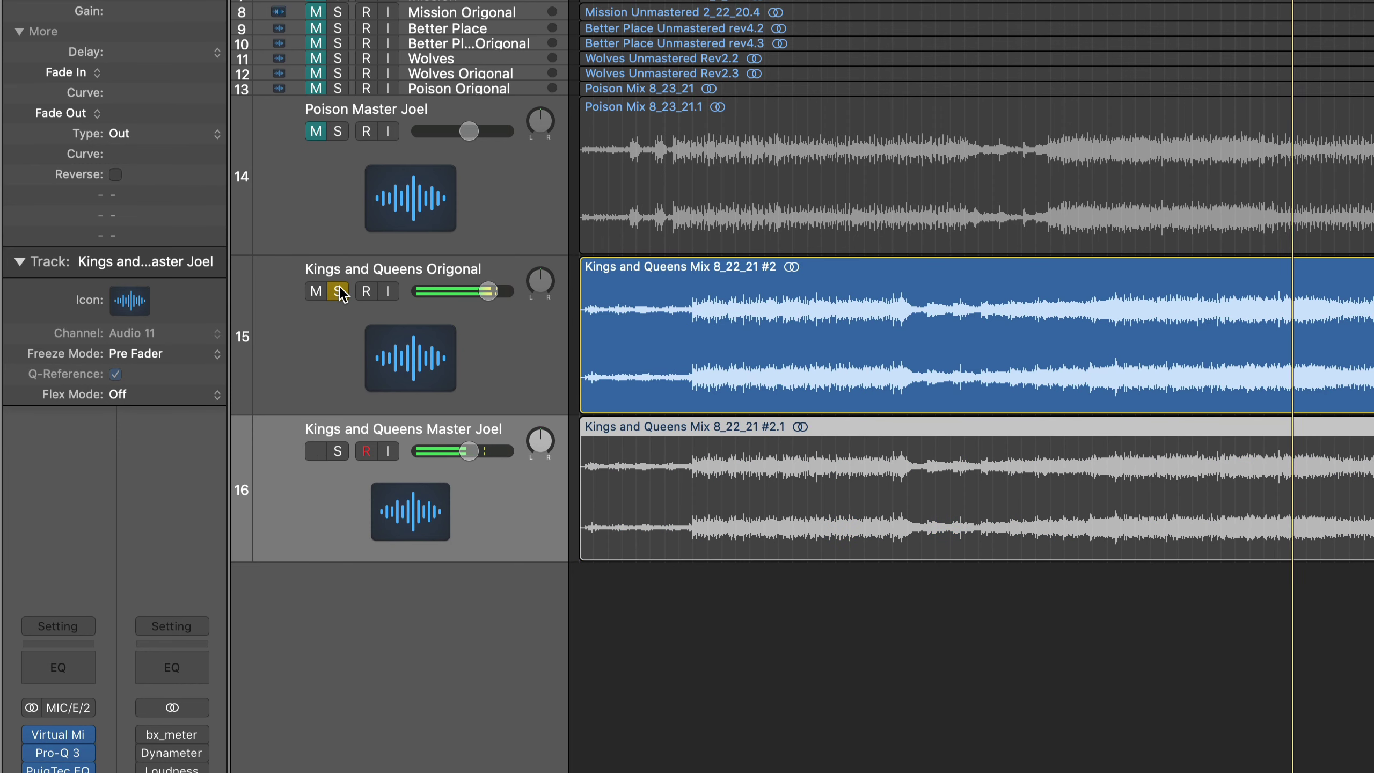
pyautogui.click(340, 291)
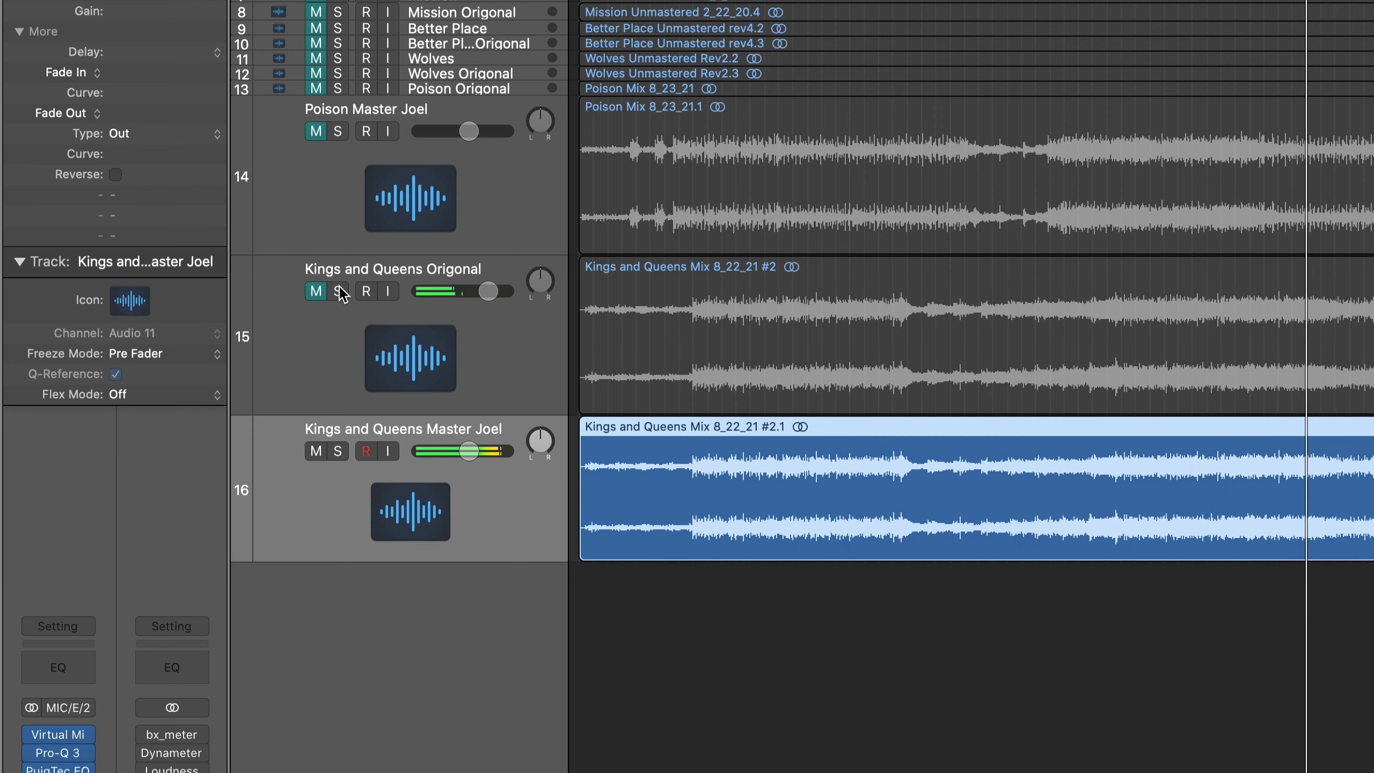
pyautogui.click(340, 291)
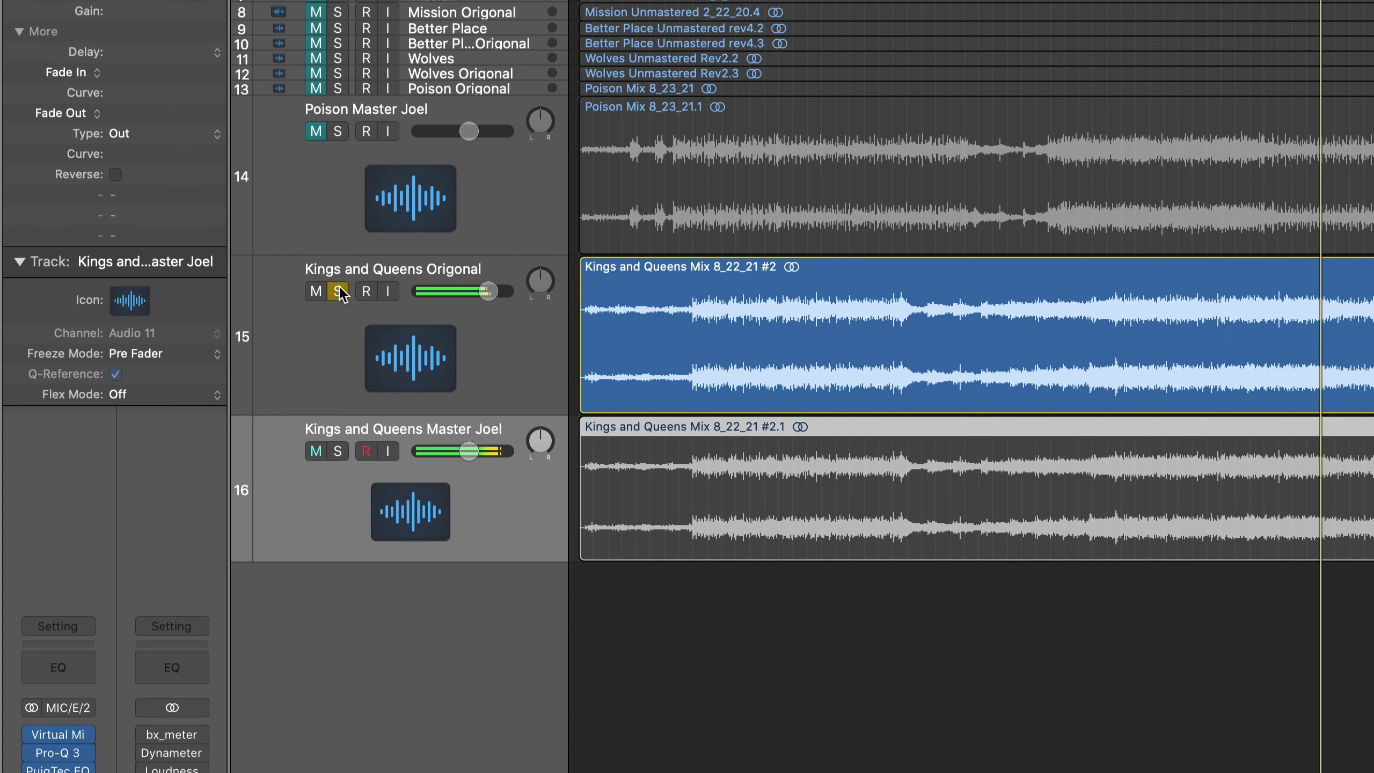
pyautogui.click(340, 291)
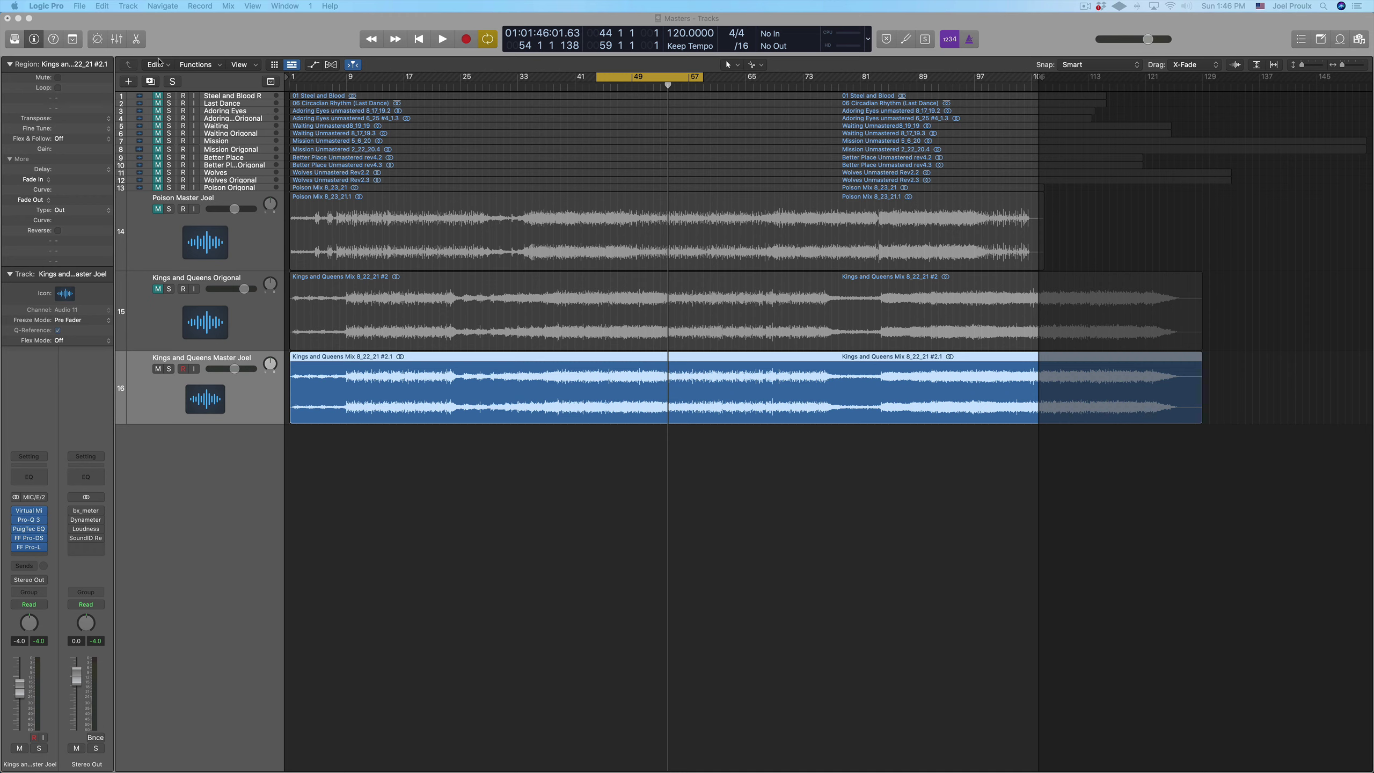
# - Examine the audio effect chains on the Kings and Queens master and Poison master channel strips in the mixer
pyautogui.click(121, 43)
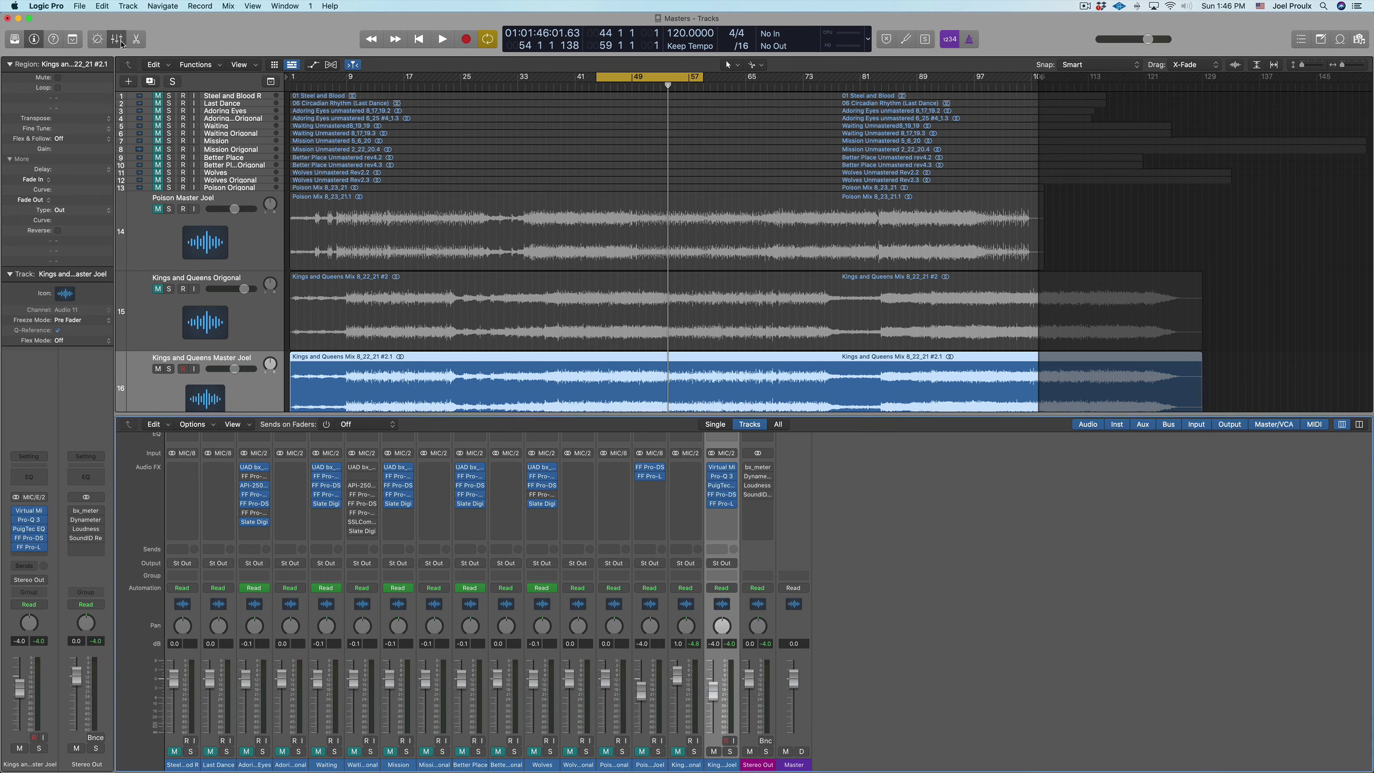
pyautogui.click(732, 532)
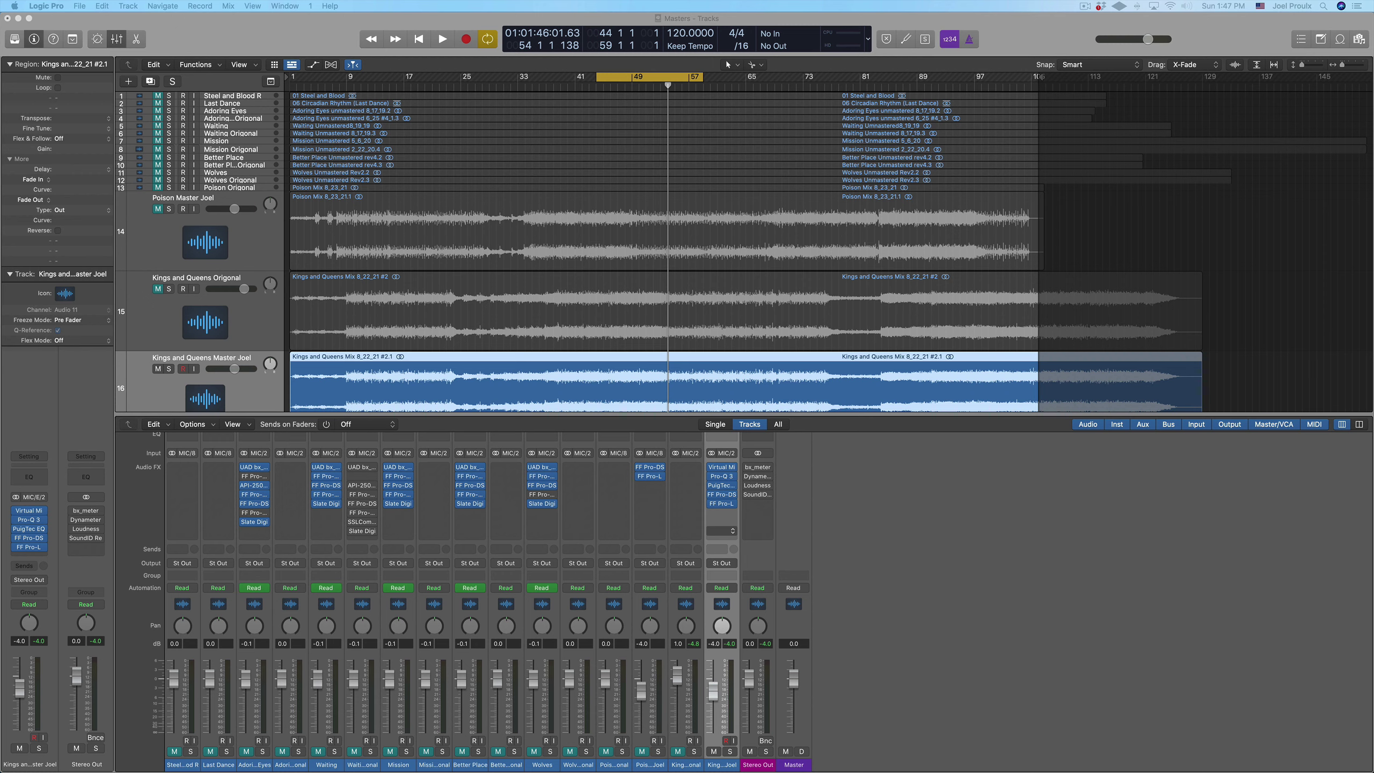
pyautogui.scroll(-1, 1320, 351)
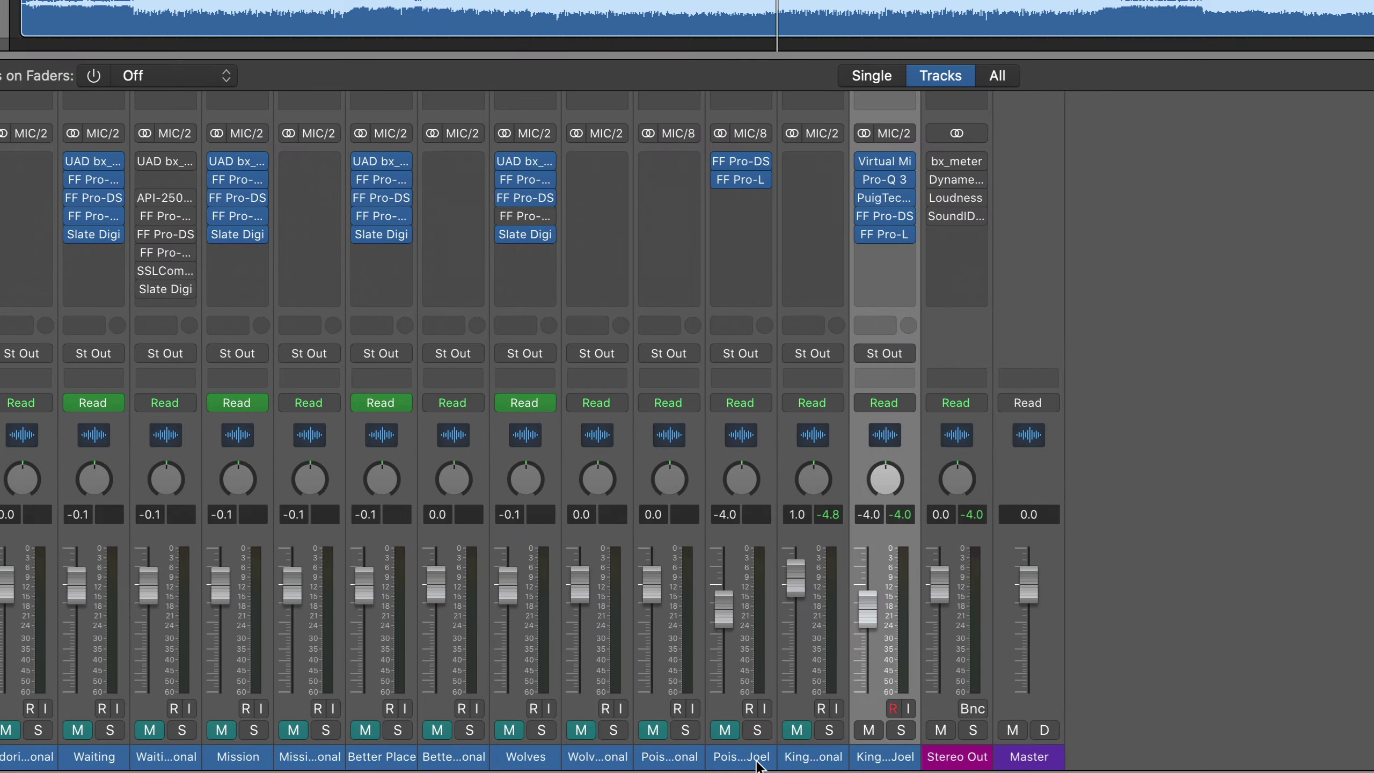
pyautogui.click(655, 764)
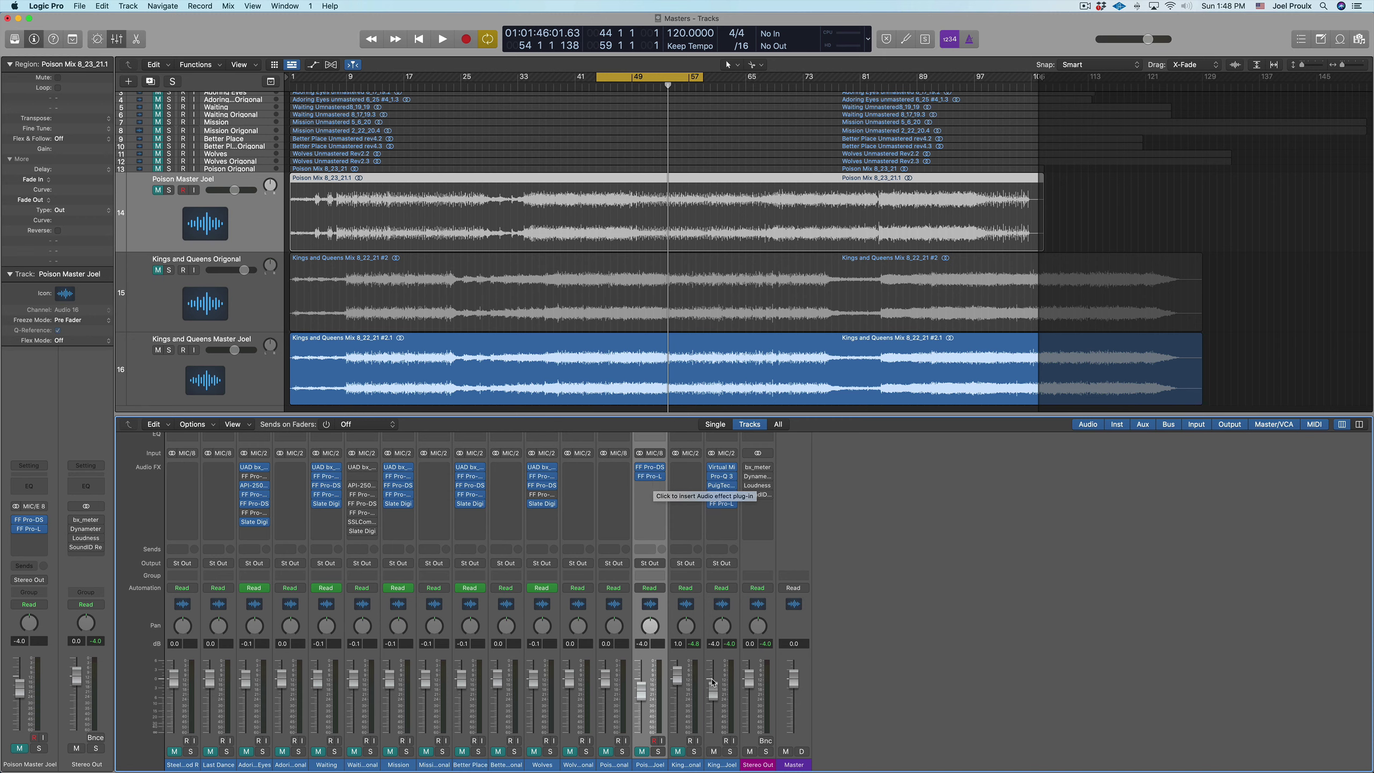
pyautogui.click(728, 768)
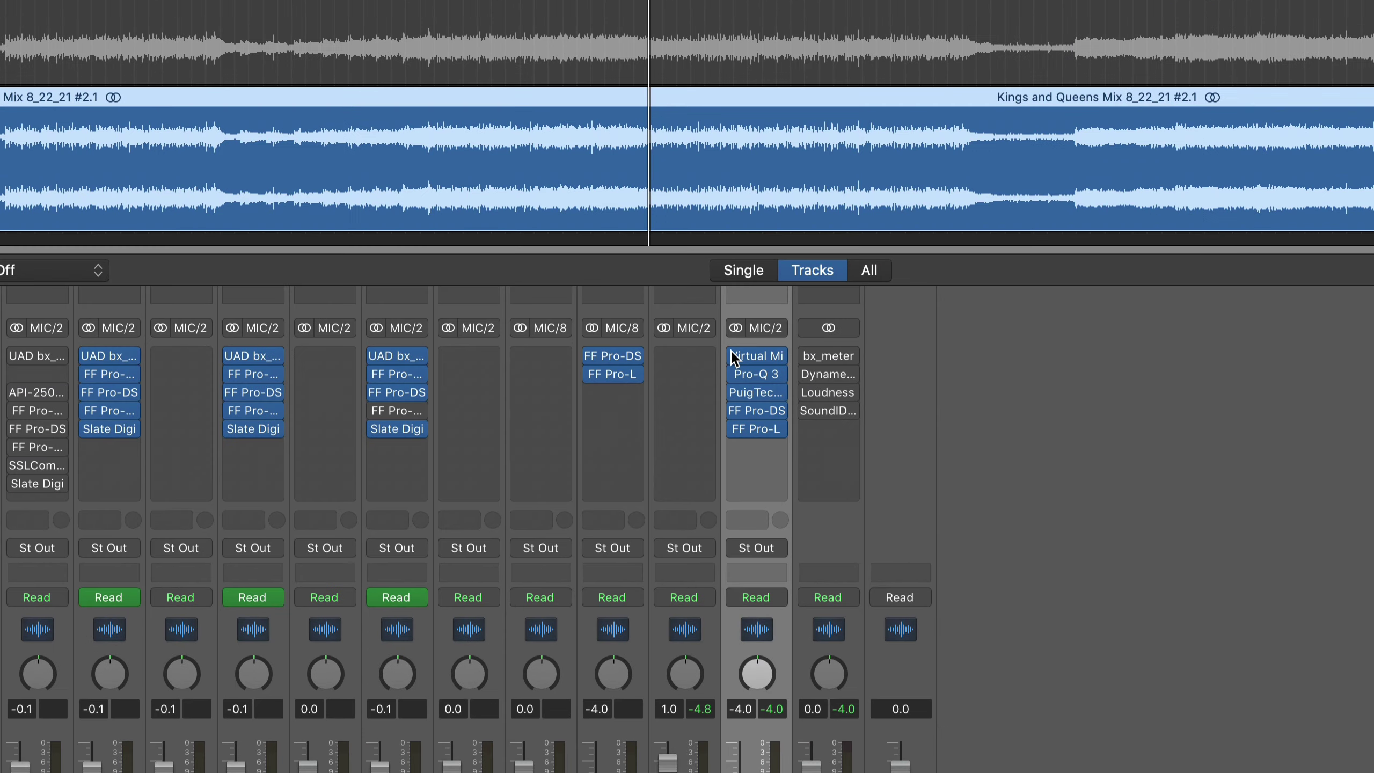
pyautogui.moveTo(731, 350); pyautogui.dragTo(732, 393)
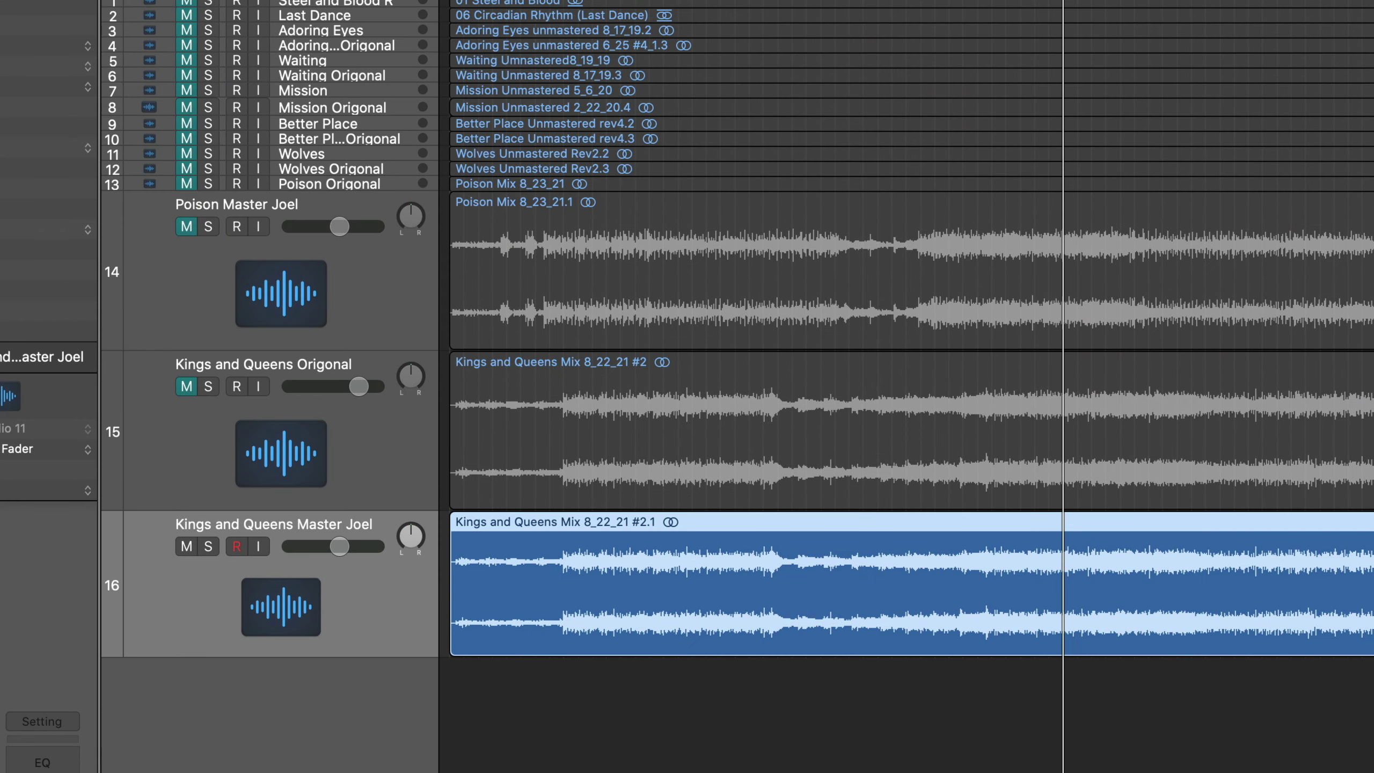
# - Toggle solo on the Poison master track repeatedly during playback to compare it with the Kings and Queens master
pyautogui.click(208, 226)
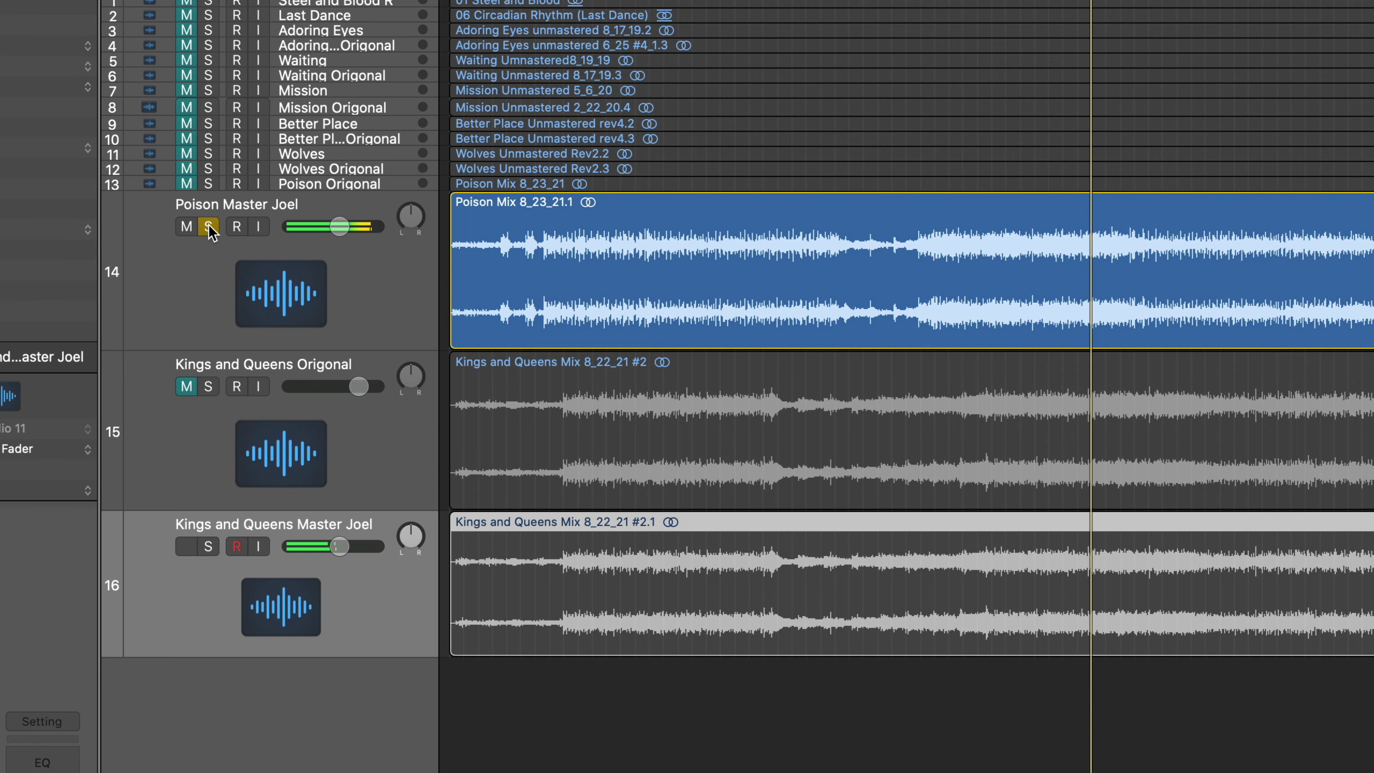
pyautogui.press('super+z')
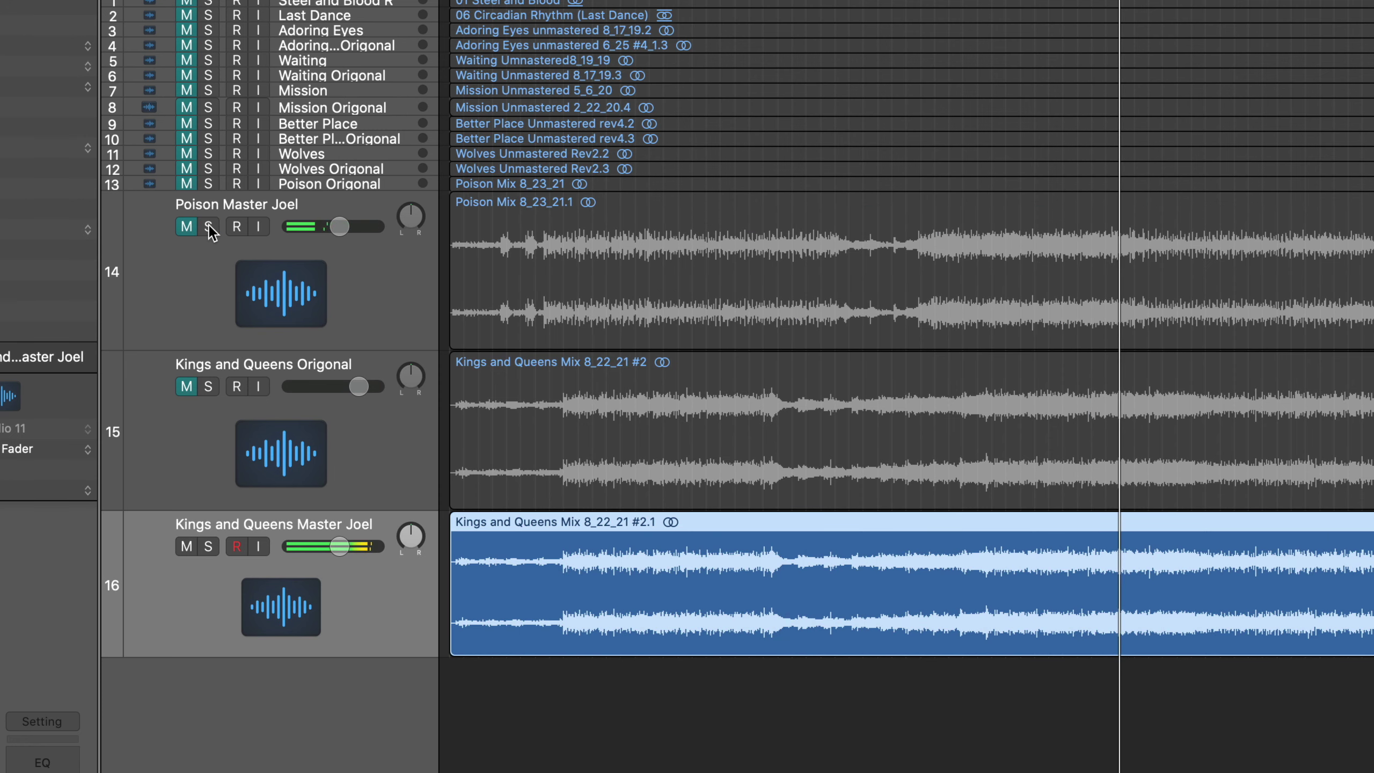
pyautogui.click(208, 227)
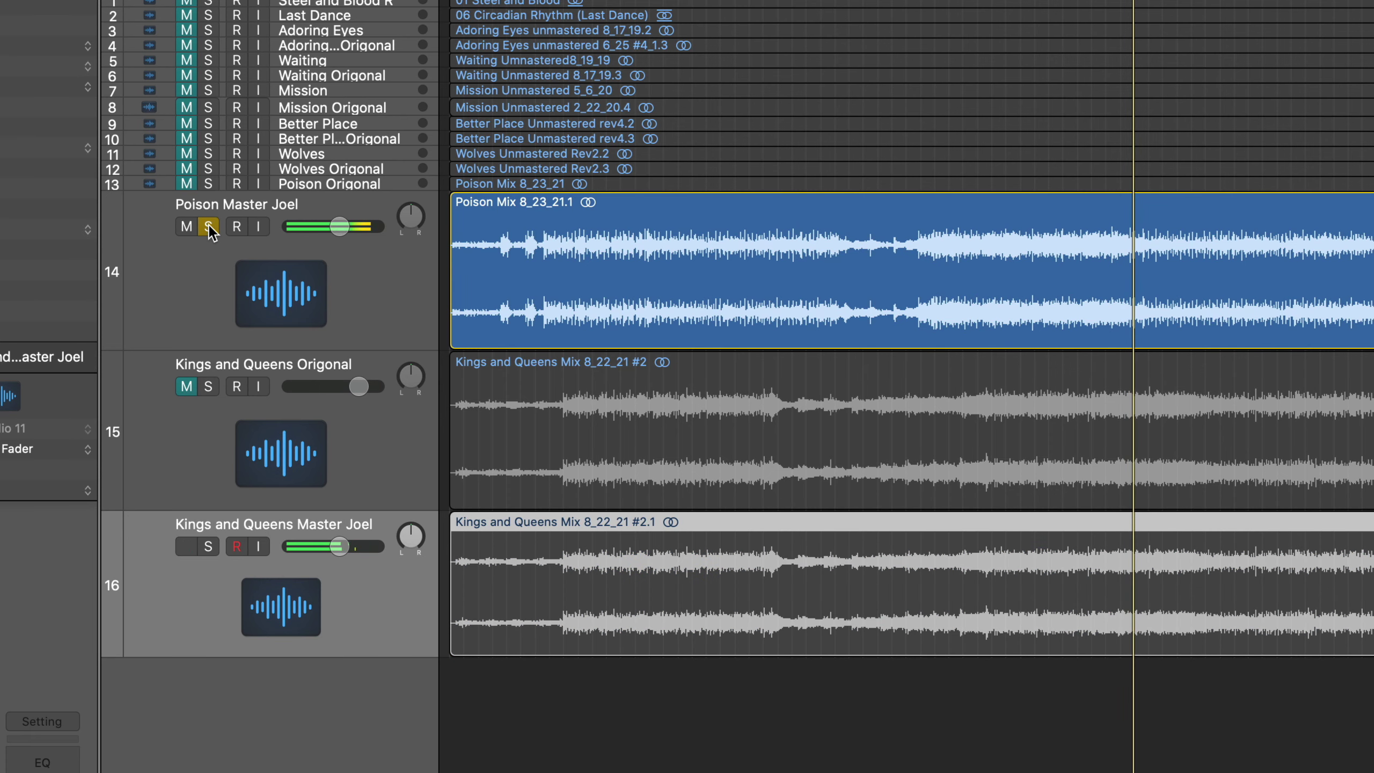
pyautogui.press('super+z')
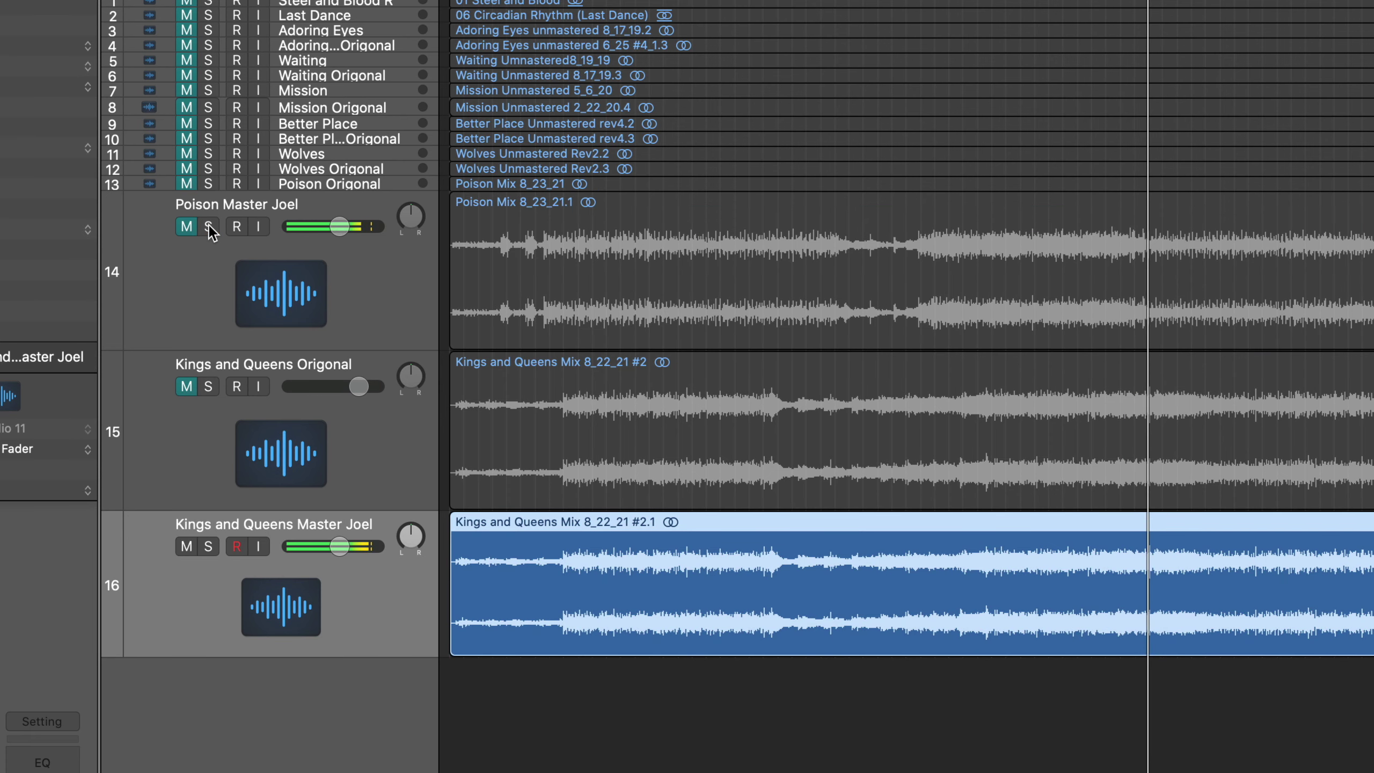
pyautogui.click(209, 227)
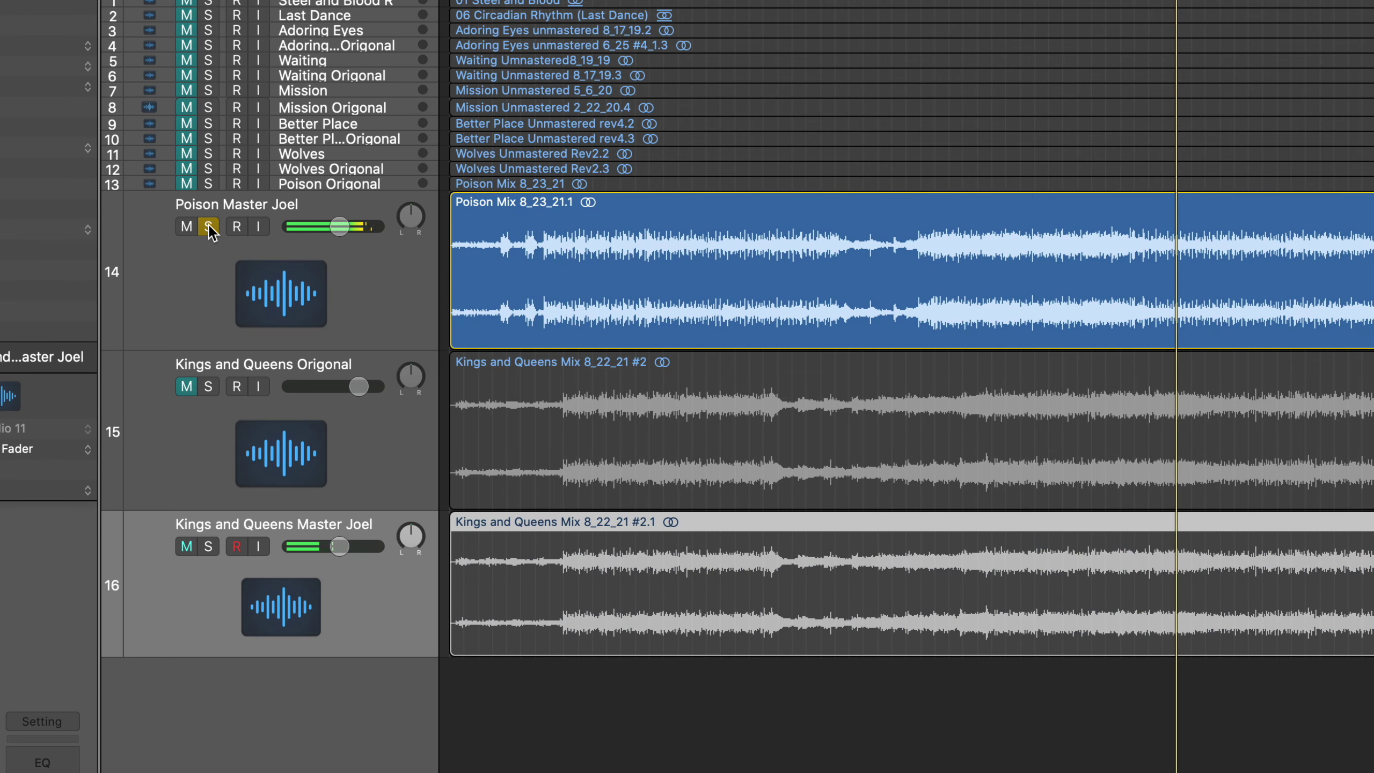
pyautogui.press('super+z')
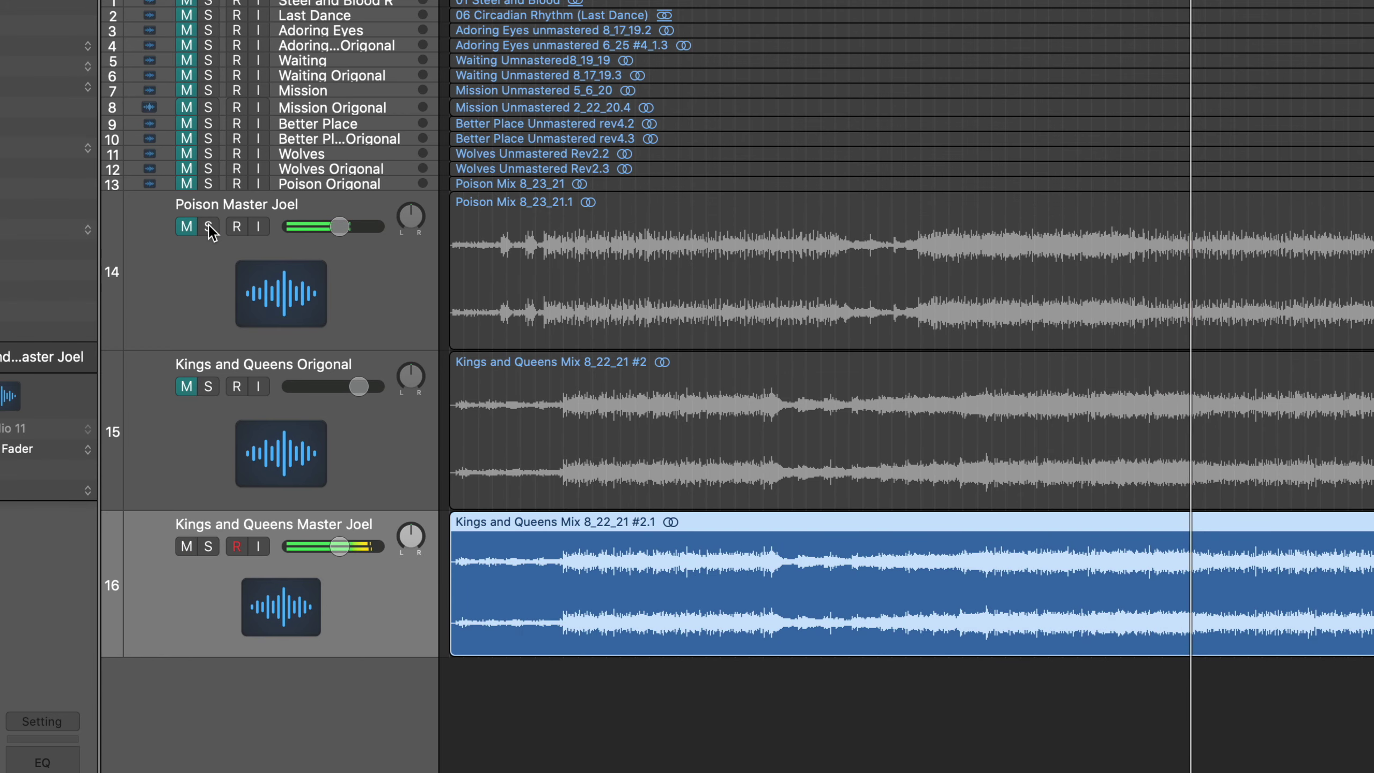
pyautogui.click(209, 228)
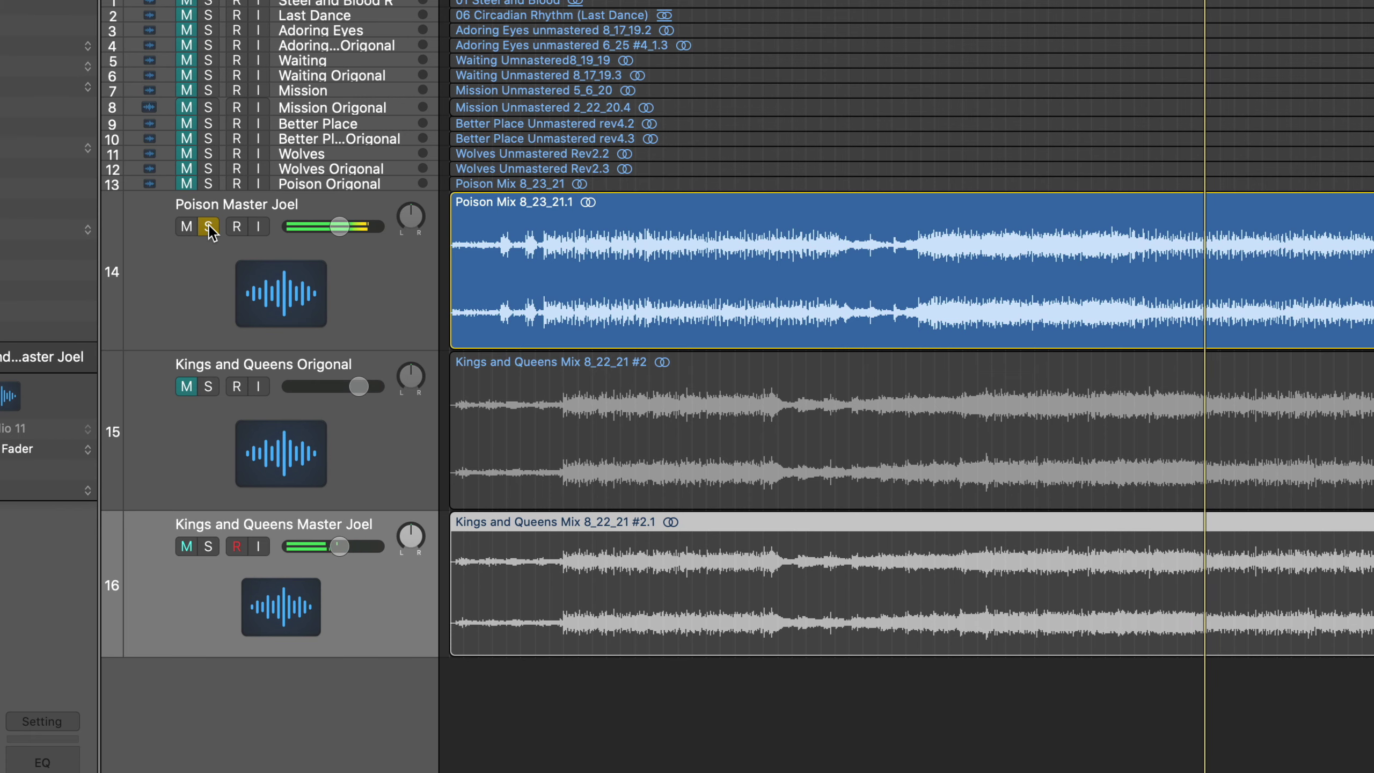
pyautogui.press('super+z')
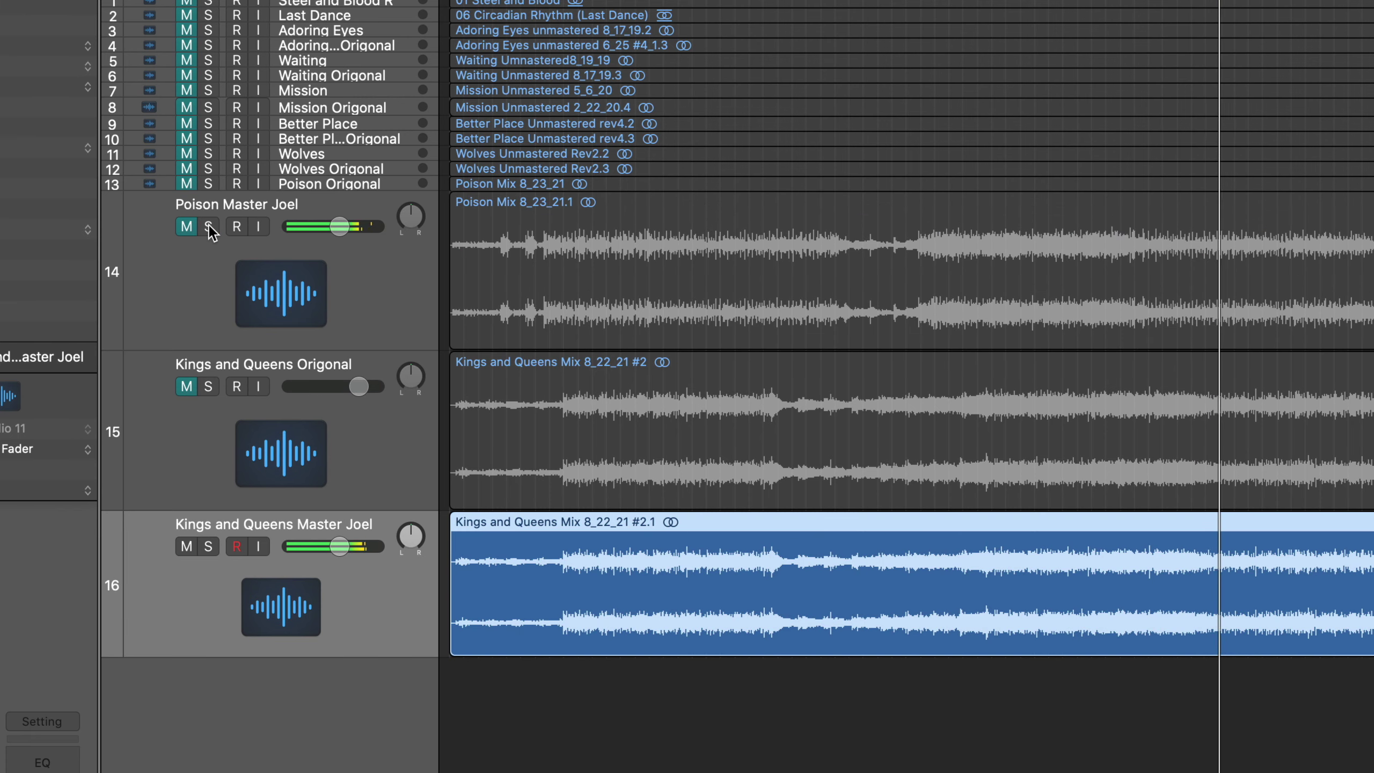
pyautogui.click(209, 227)
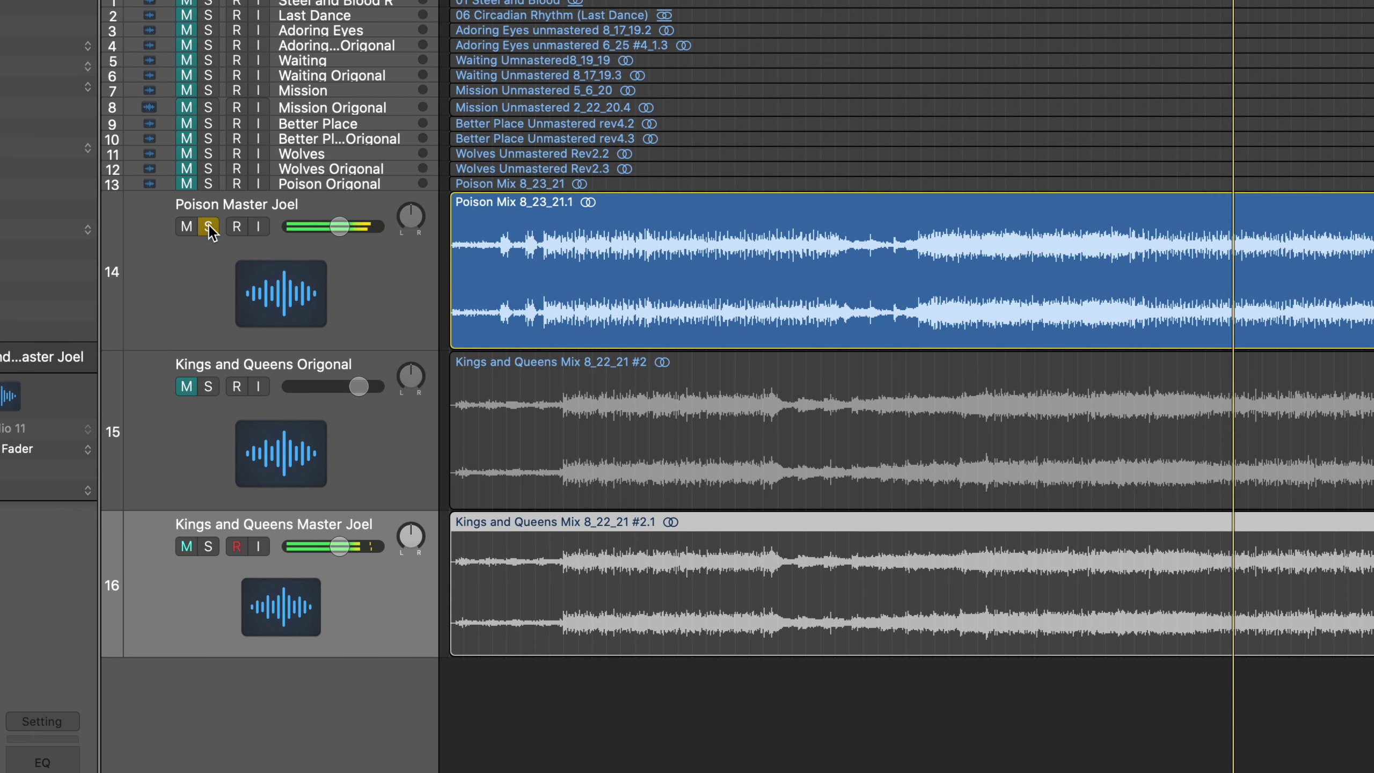
pyautogui.press('super+z')
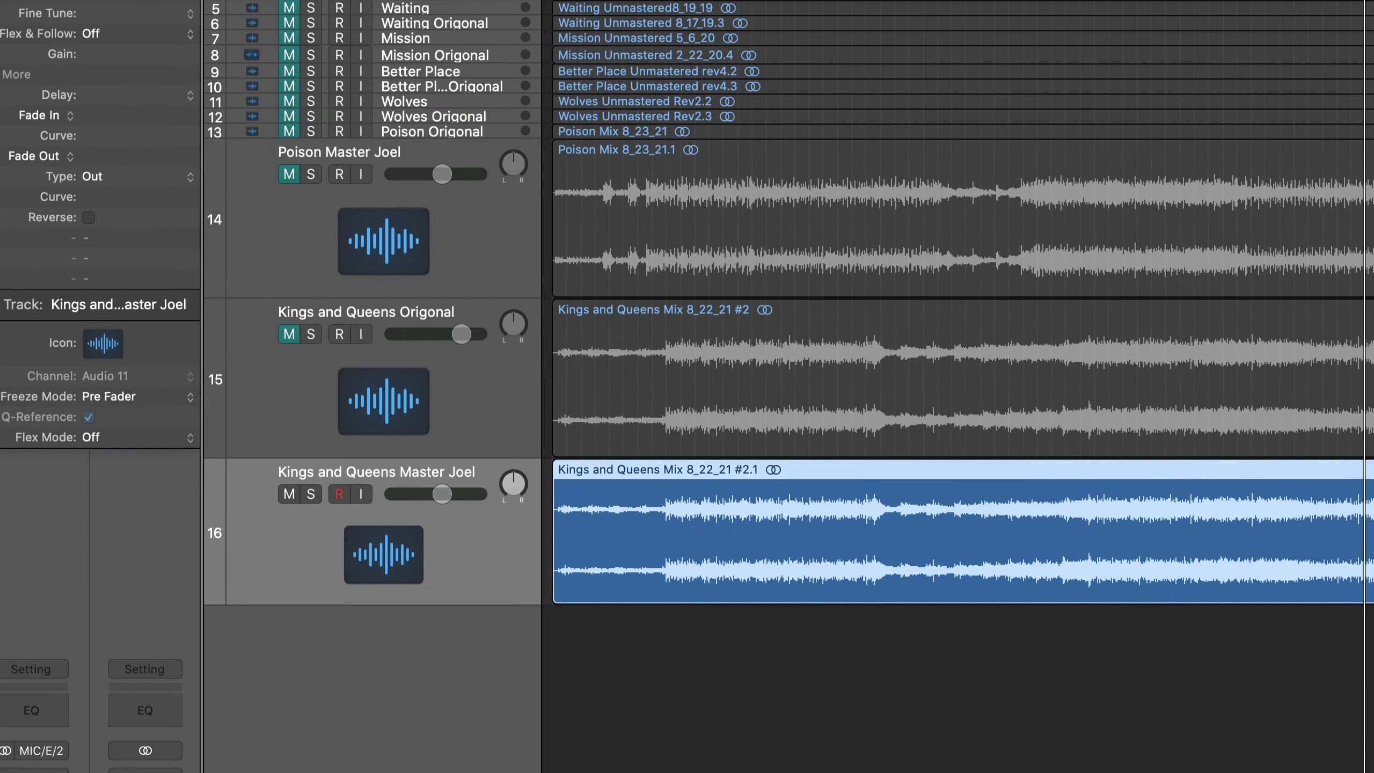
# - Restart playback and alternate between the soloed Poison master and the Kings and Queens master for a second comparison
pyautogui.press('space')
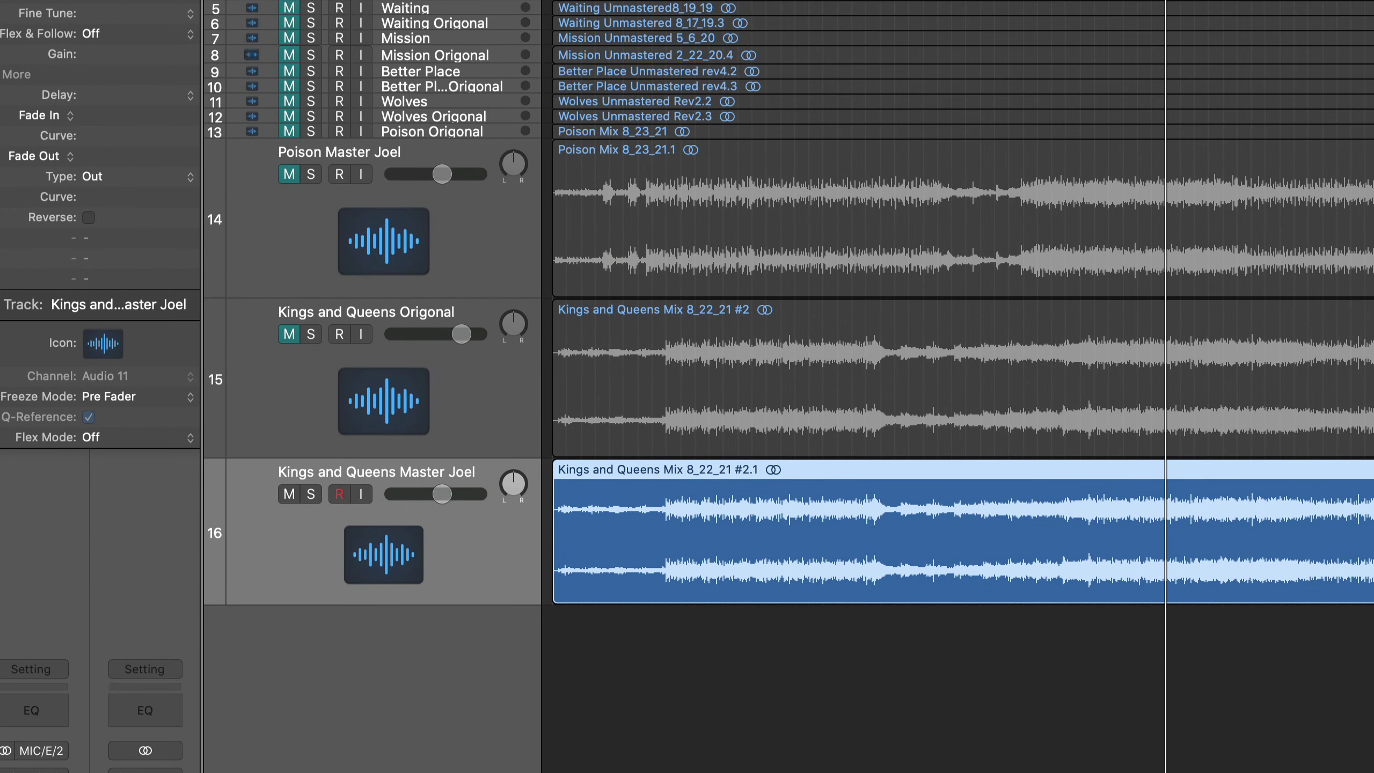
pyautogui.click(312, 174)
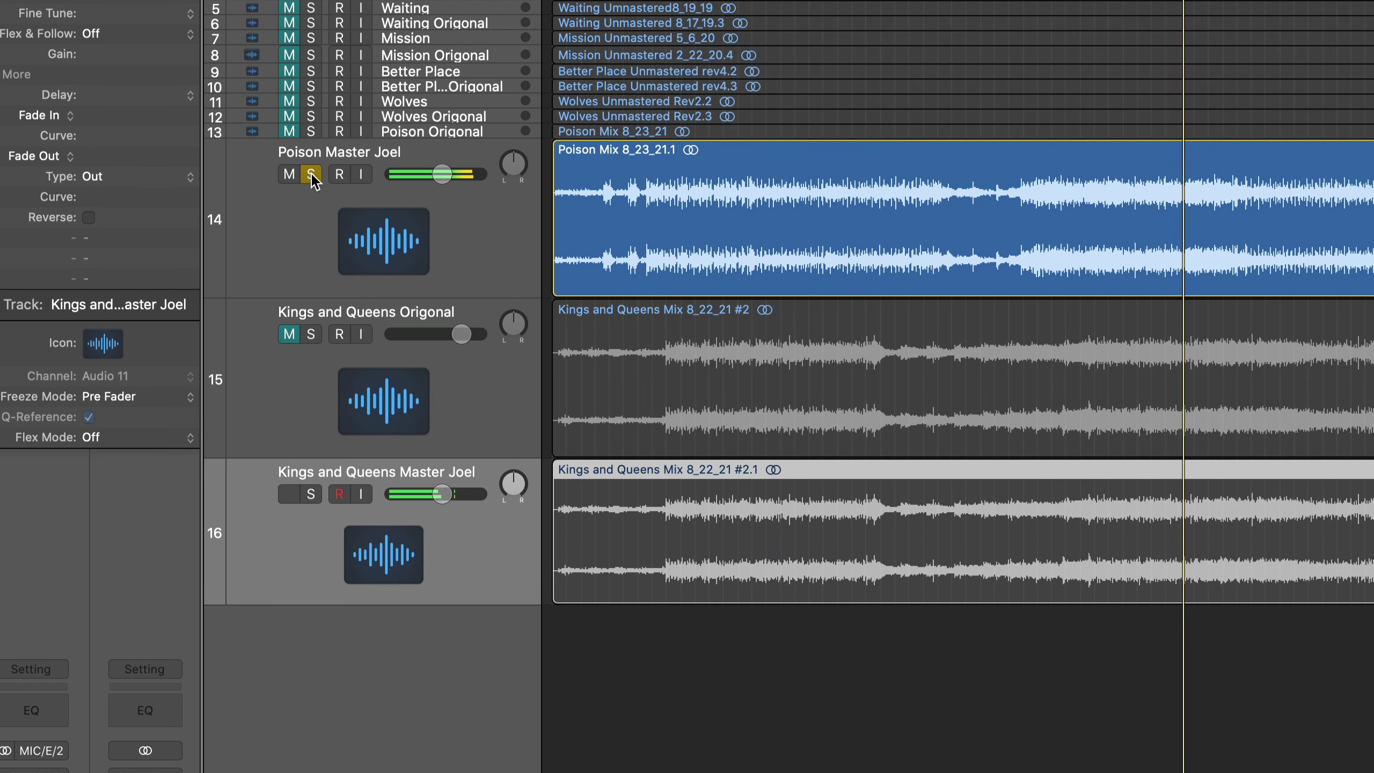
pyautogui.click(312, 175)
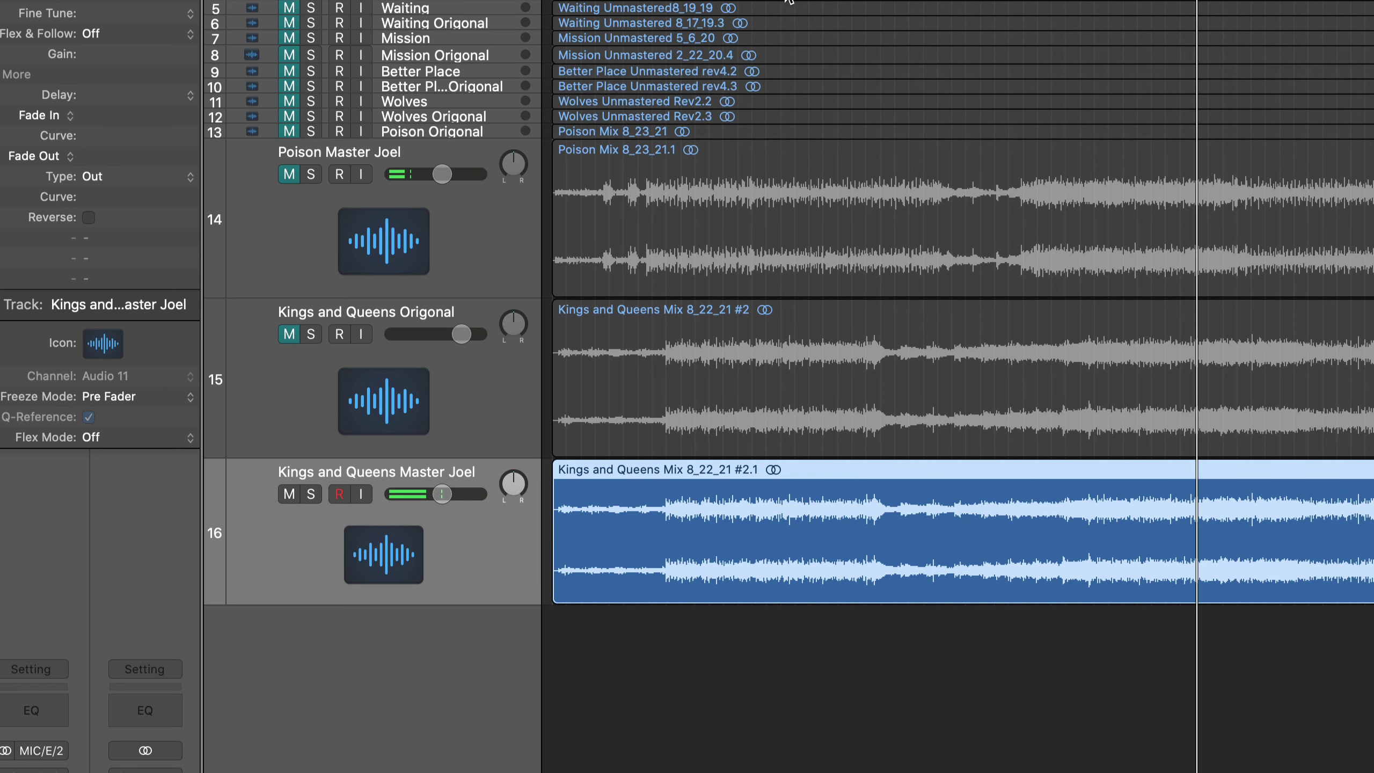
pyautogui.click(311, 174)
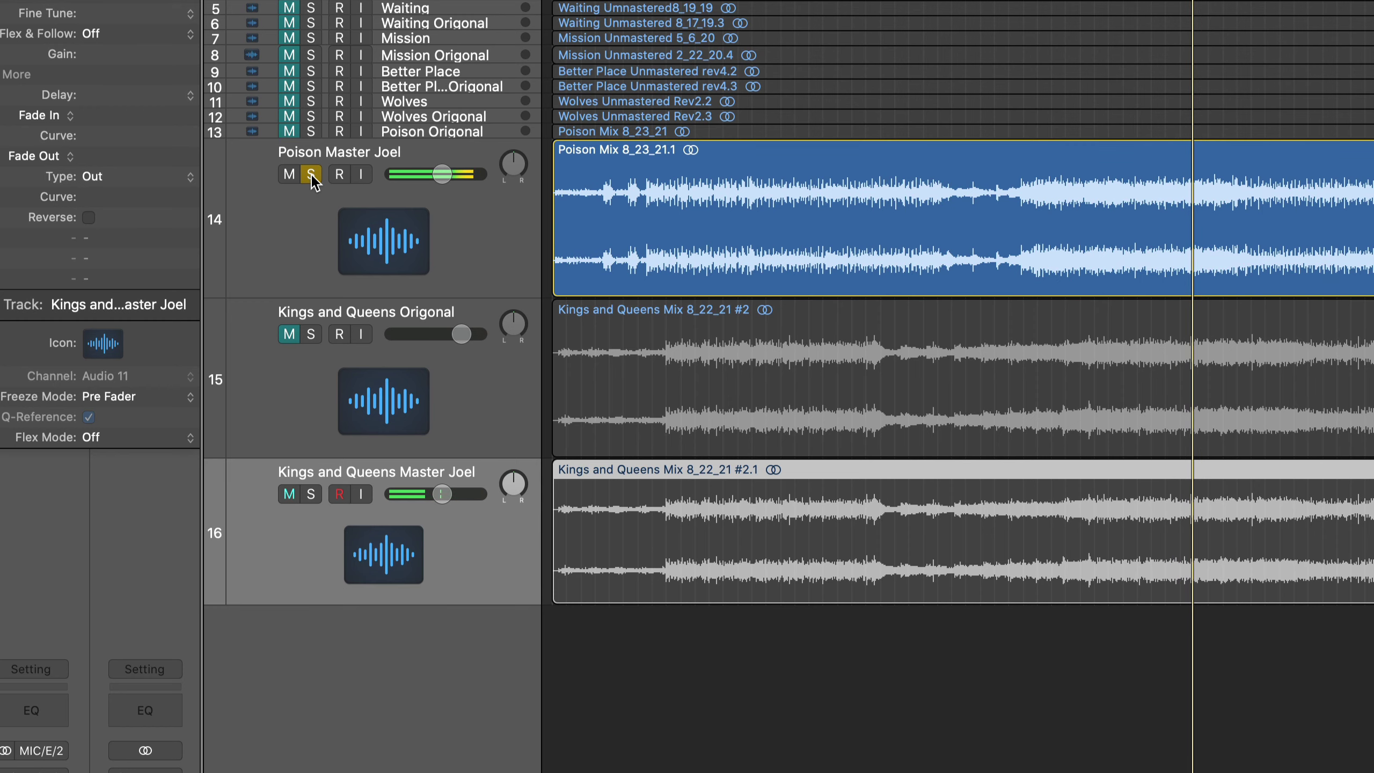
pyautogui.press('super+z')
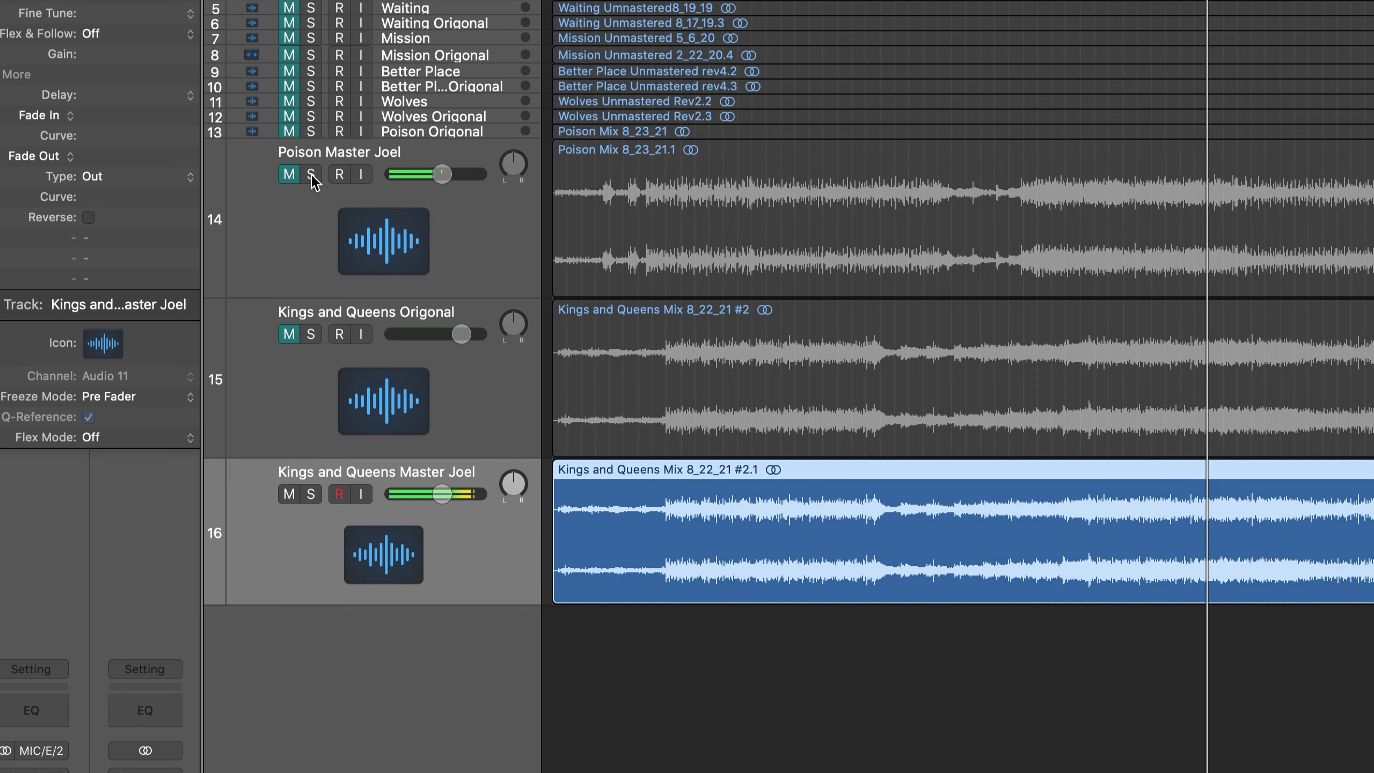
pyautogui.click(311, 174)
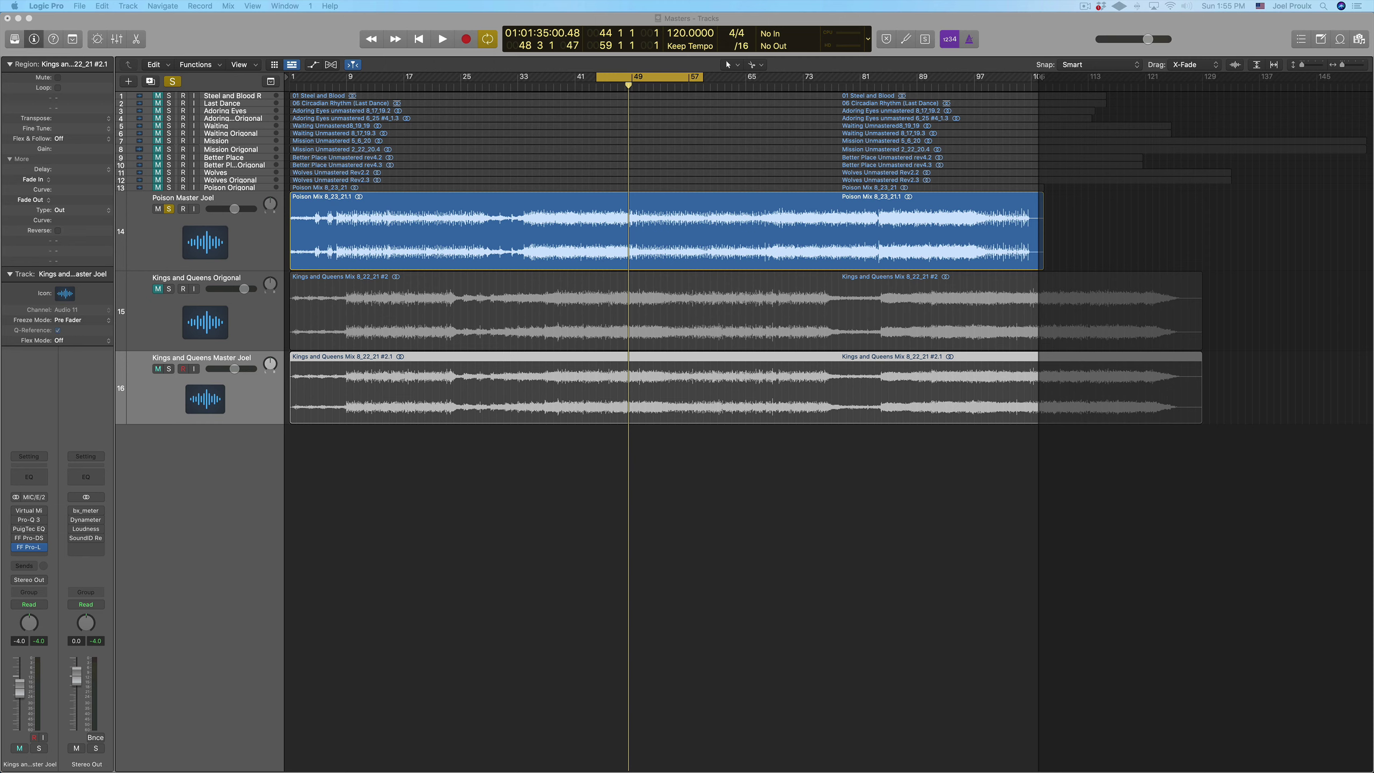
# - Open the Virtual Mix Rack on the Kings and Queens master and turn on its Pro-Q 3 equalizer
pyautogui.click(31, 511)
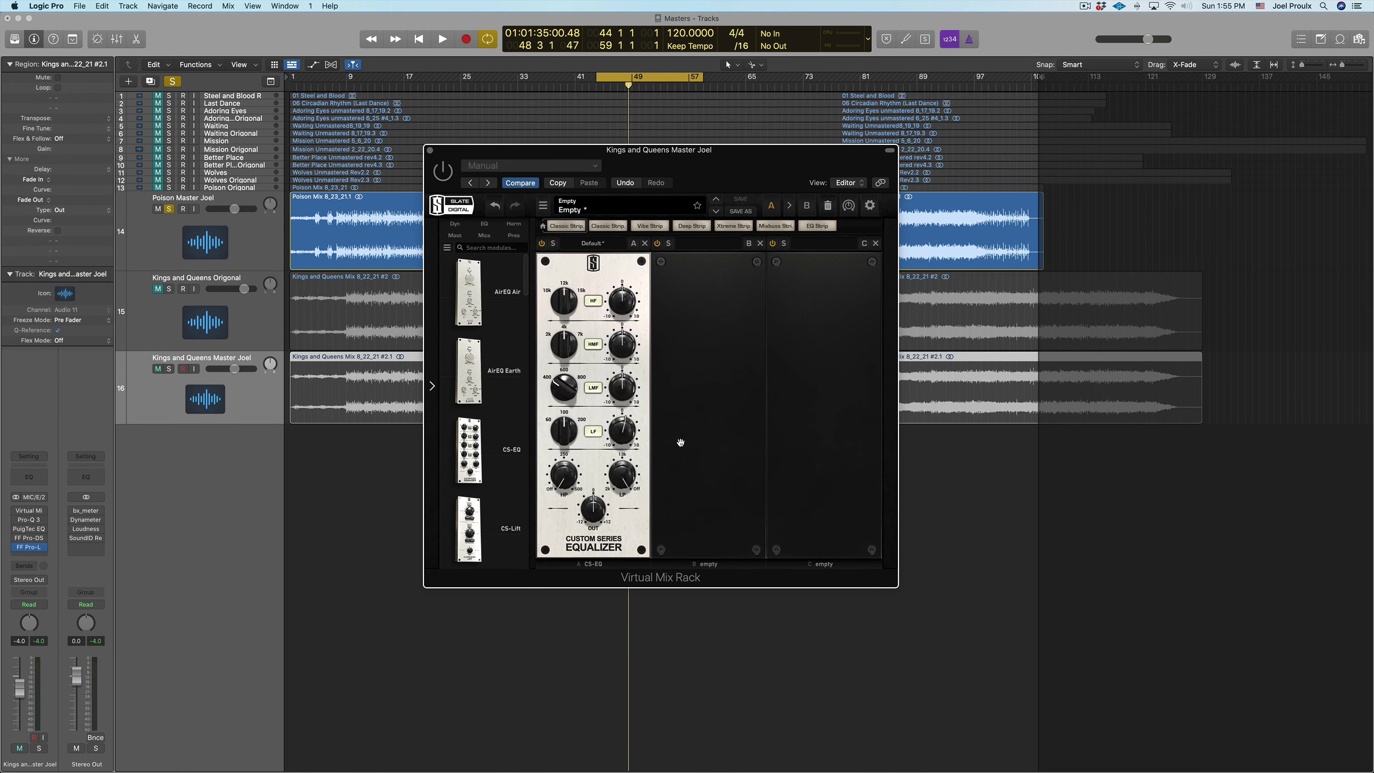
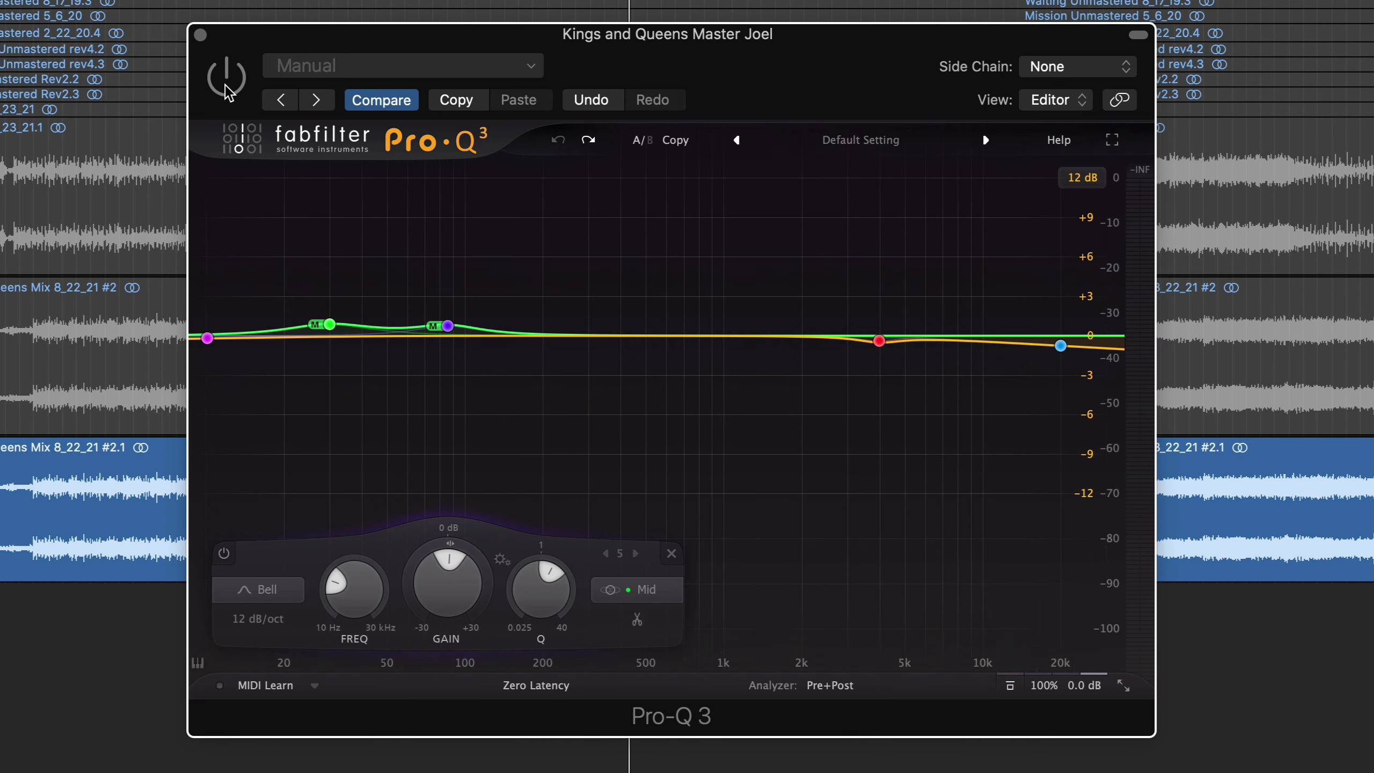
pyautogui.click(225, 87)
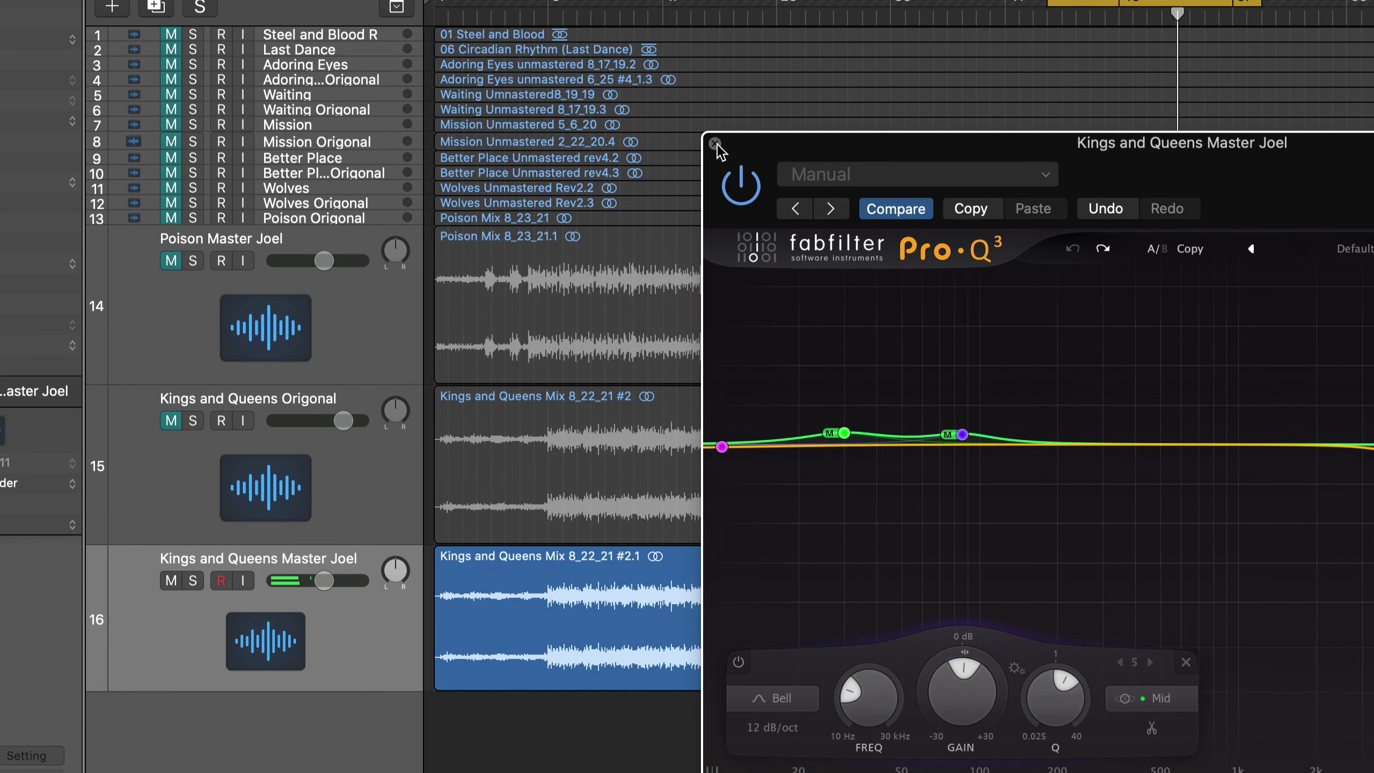
pyautogui.click(715, 144)
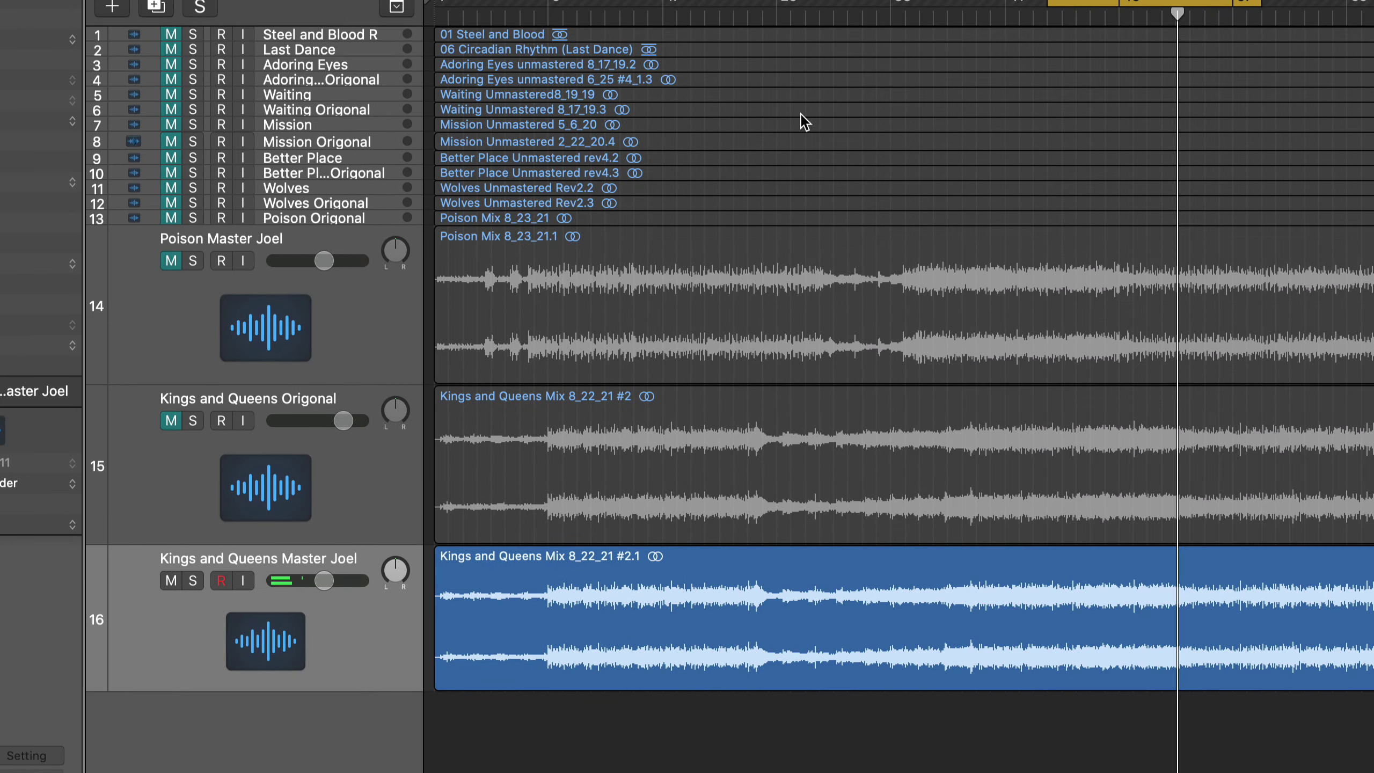
# - Play from bar 44 and toggle solo on the Poison master to compare it with the equalized Kings and Queens master
pyautogui.click(1052, 17)
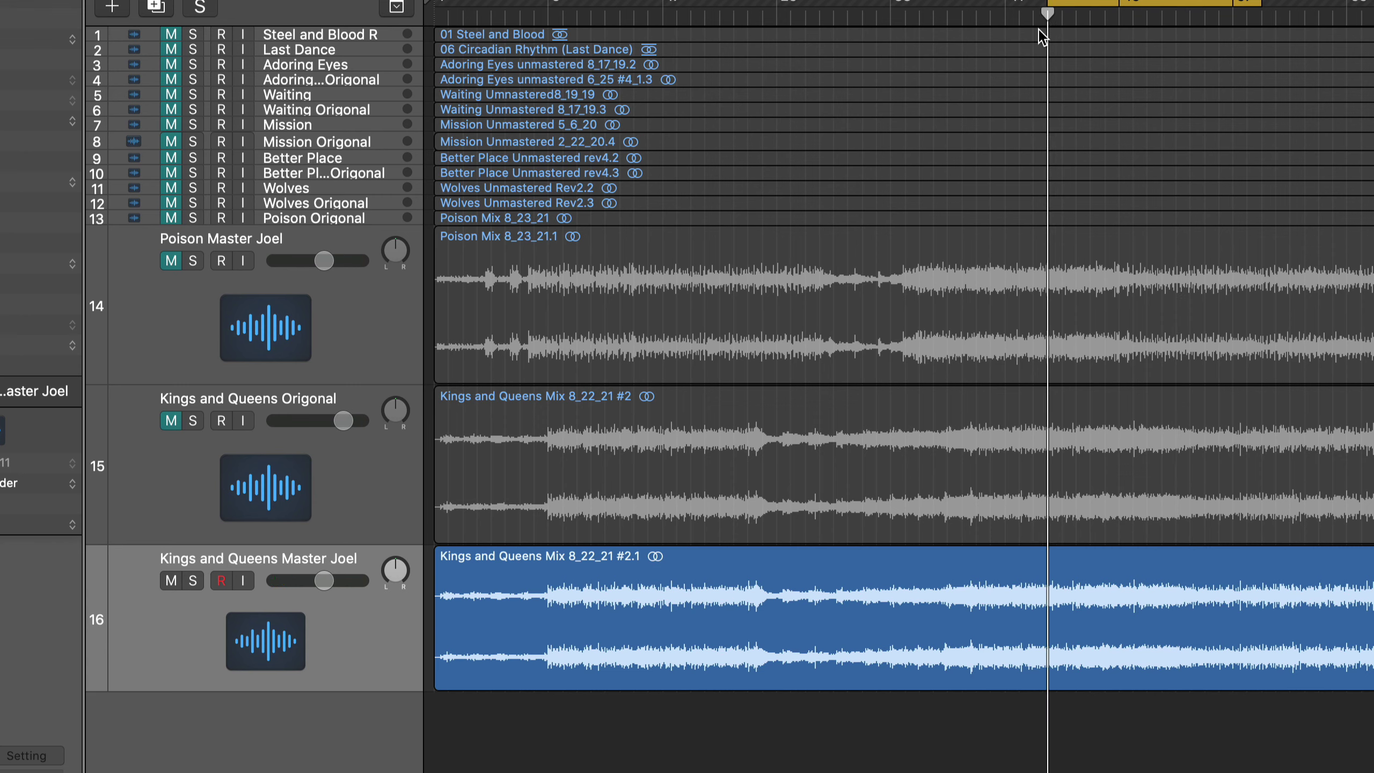
pyautogui.press('space')
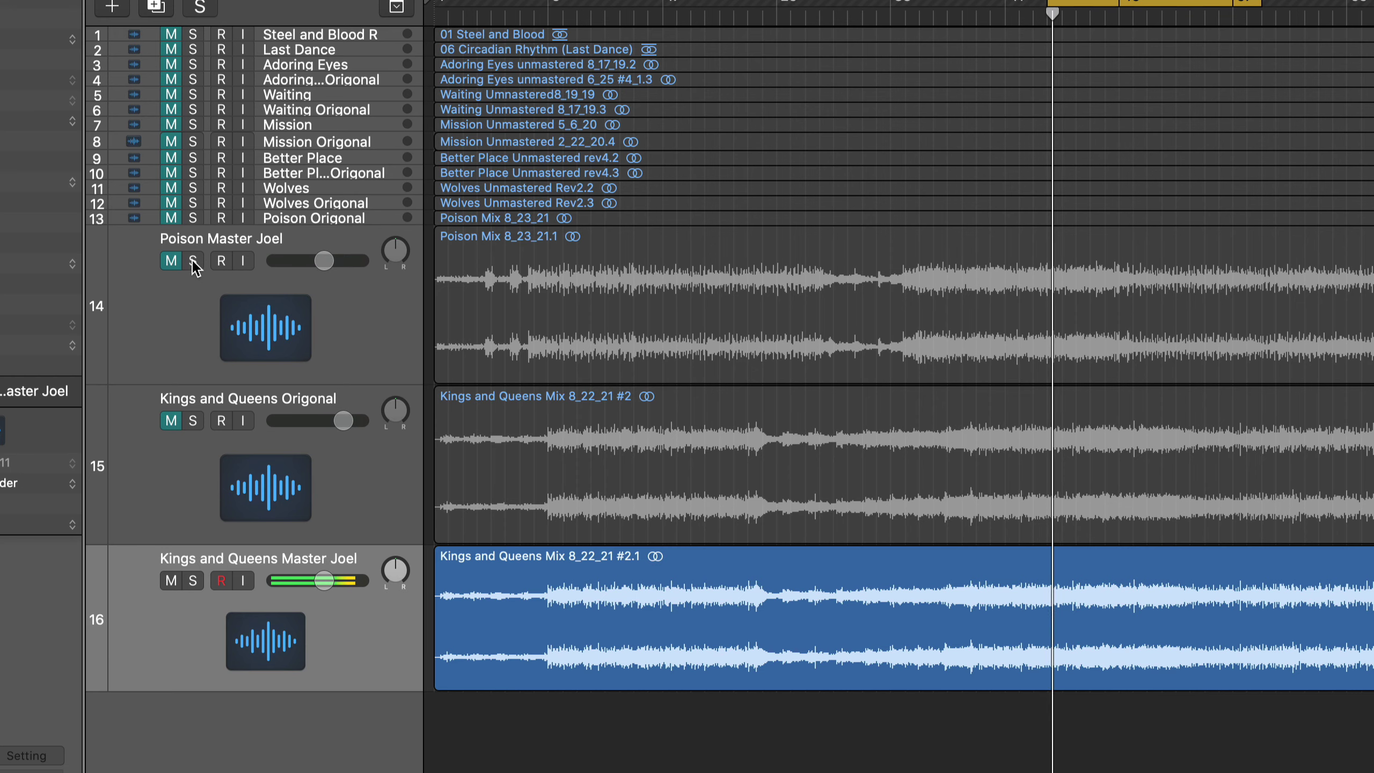
pyautogui.click(193, 261)
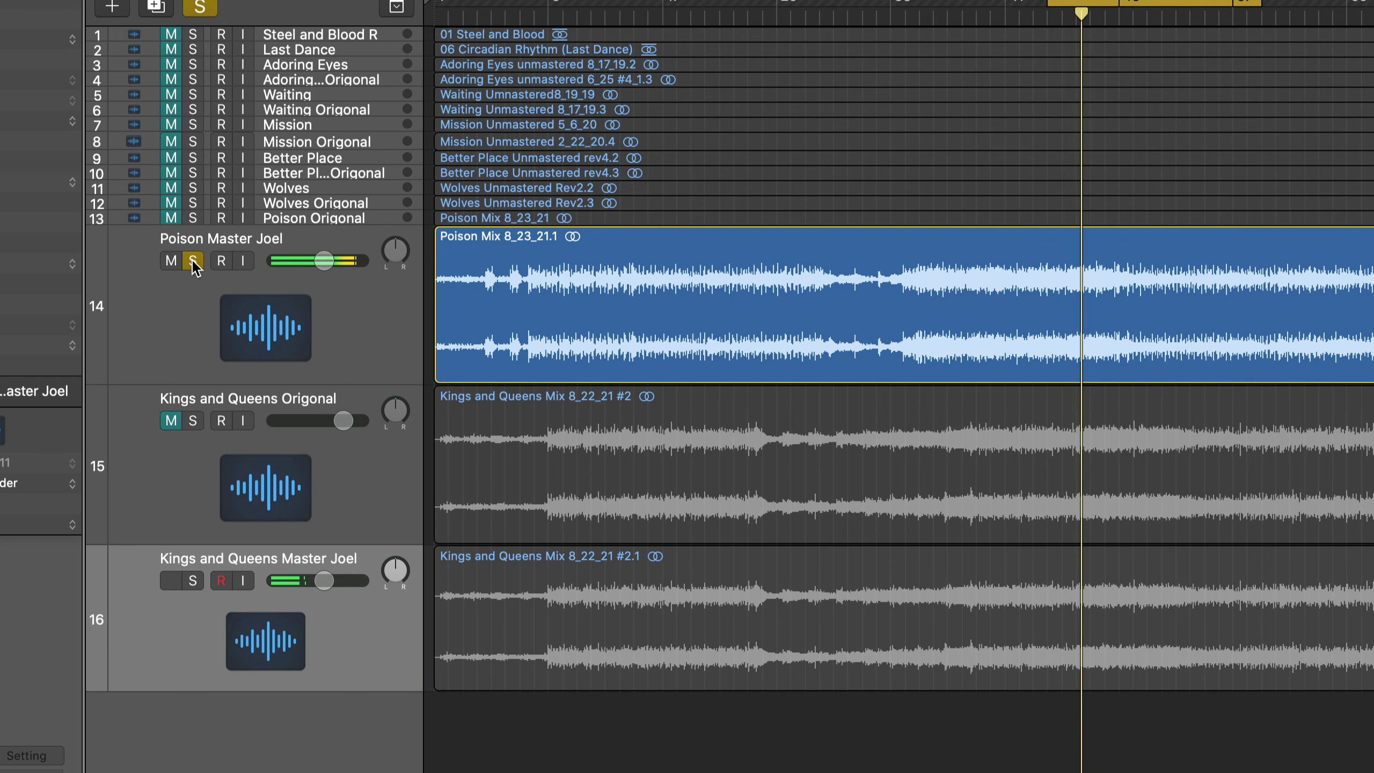
pyautogui.click(194, 261)
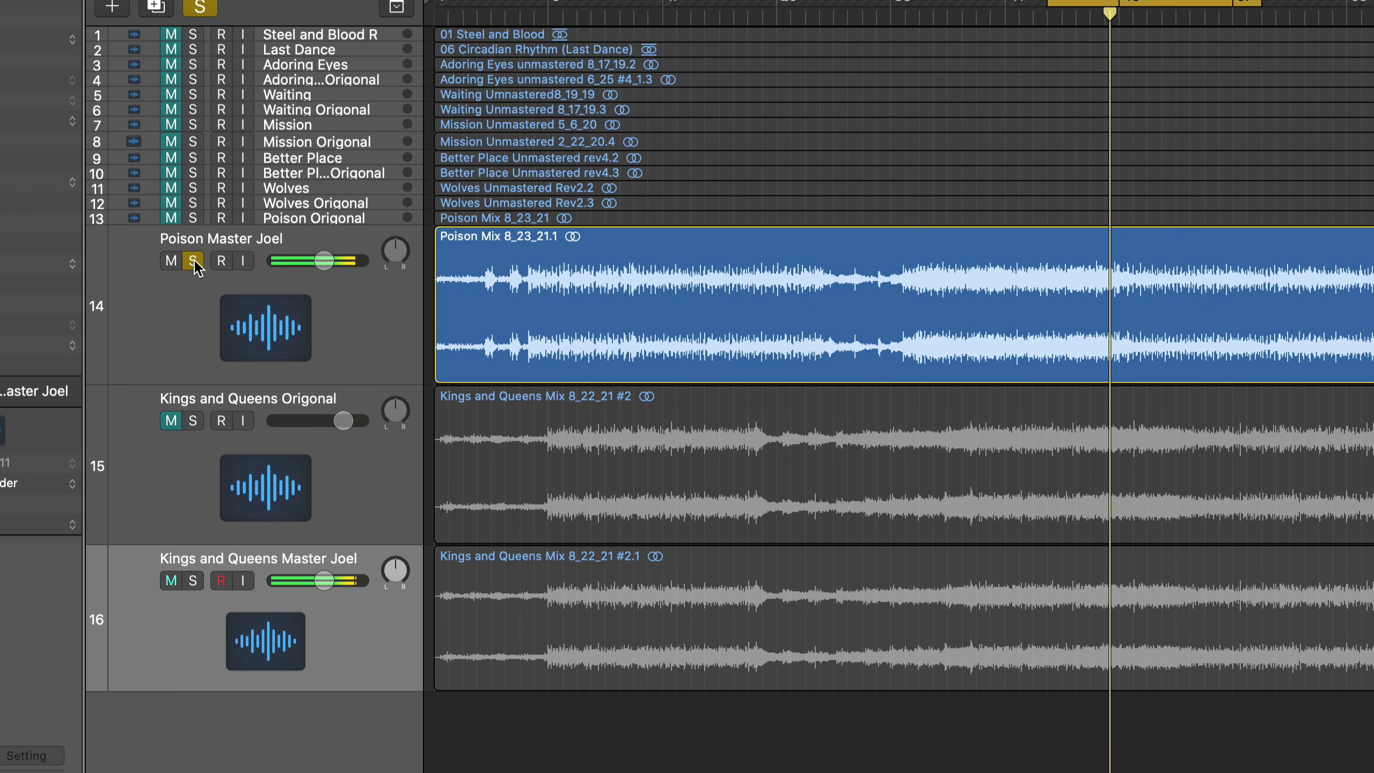
pyautogui.click(193, 261)
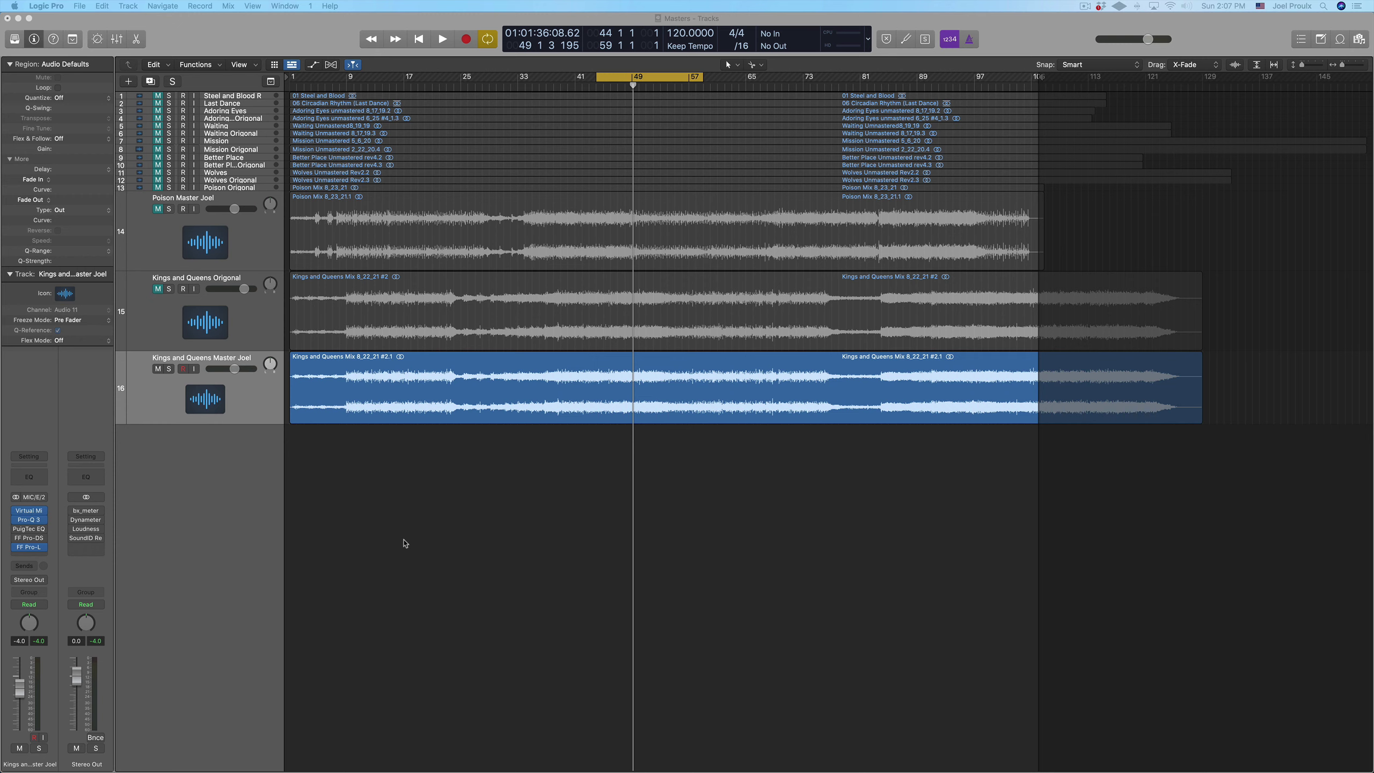
# - Turn on the PuigTec EQP1A on the Kings and Queens master and compare it in and out during playback, leaving it switched in
pyautogui.click(29, 529)
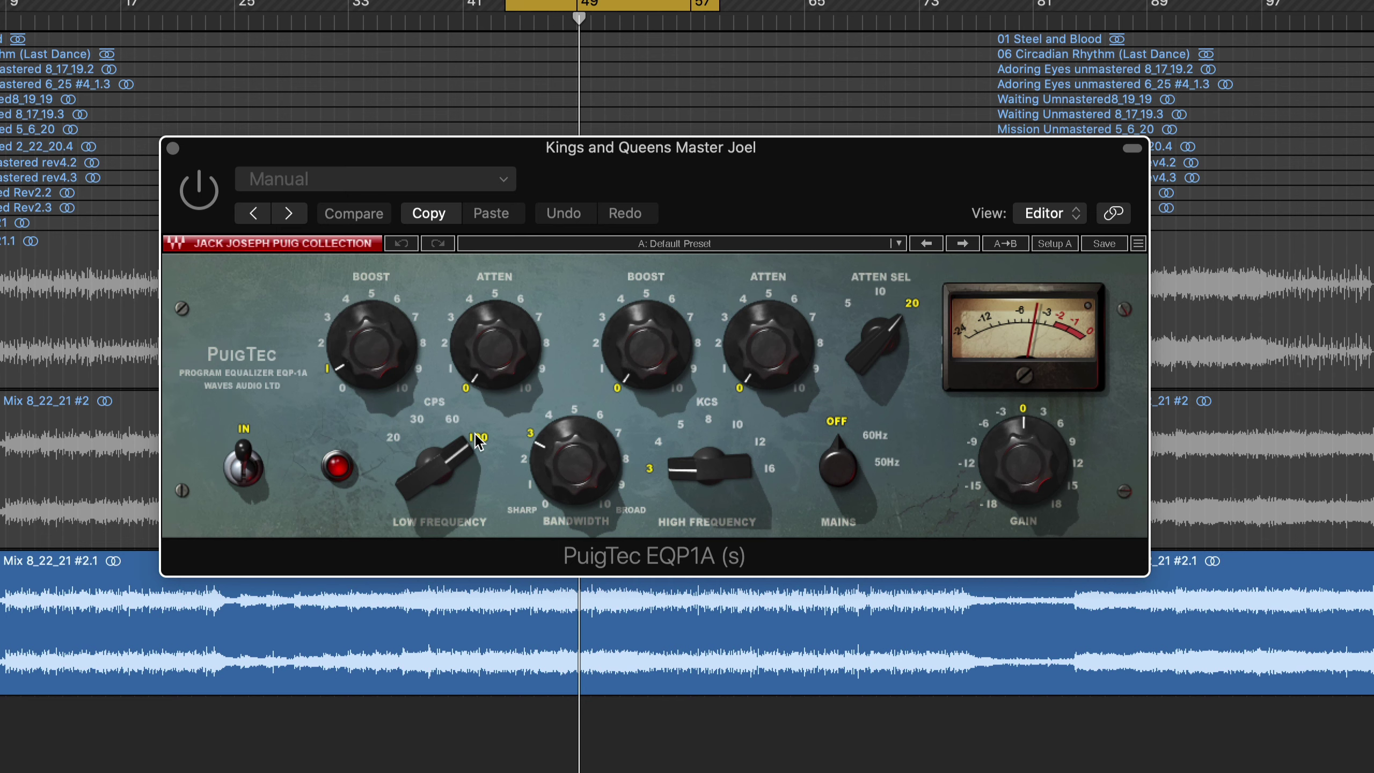
pyautogui.moveTo(547, 22); pyautogui.dragTo(506, 24)
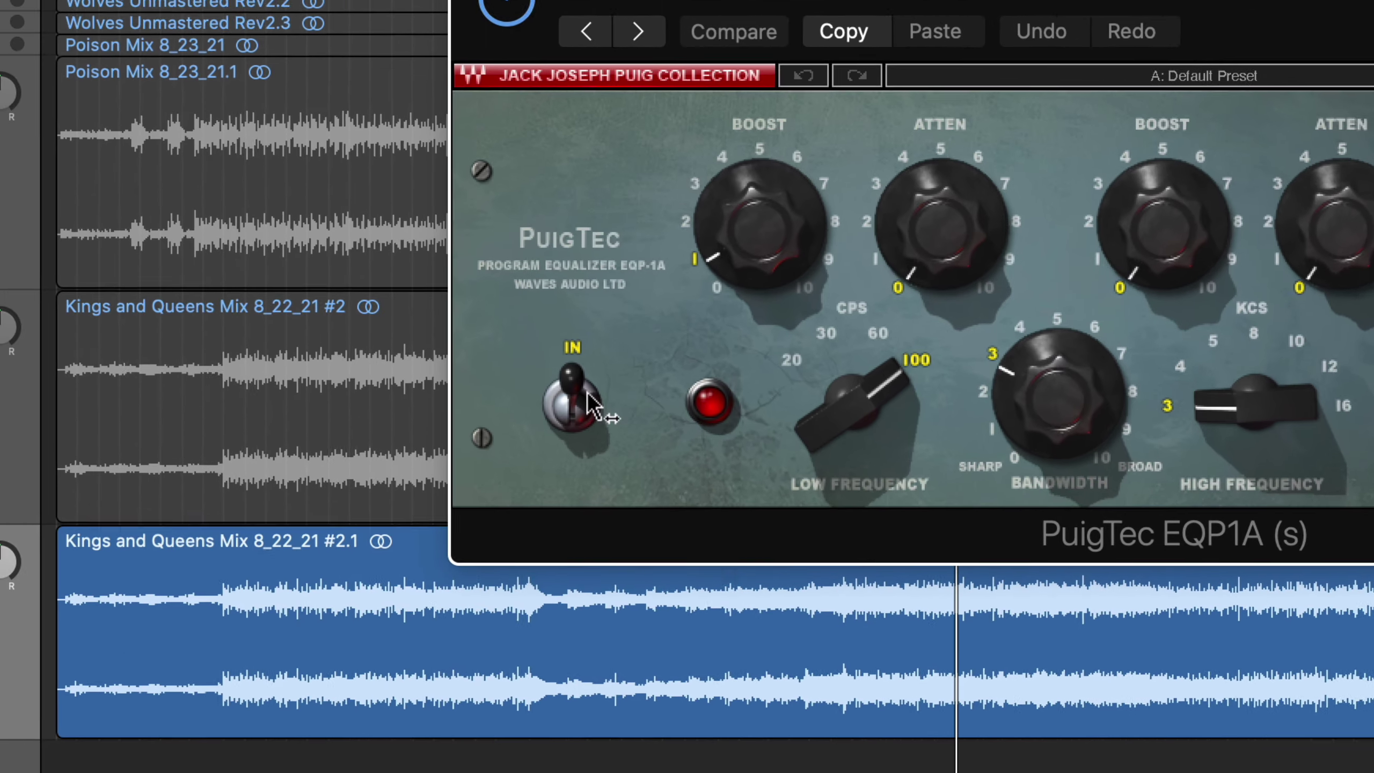
pyautogui.click(244, 459)
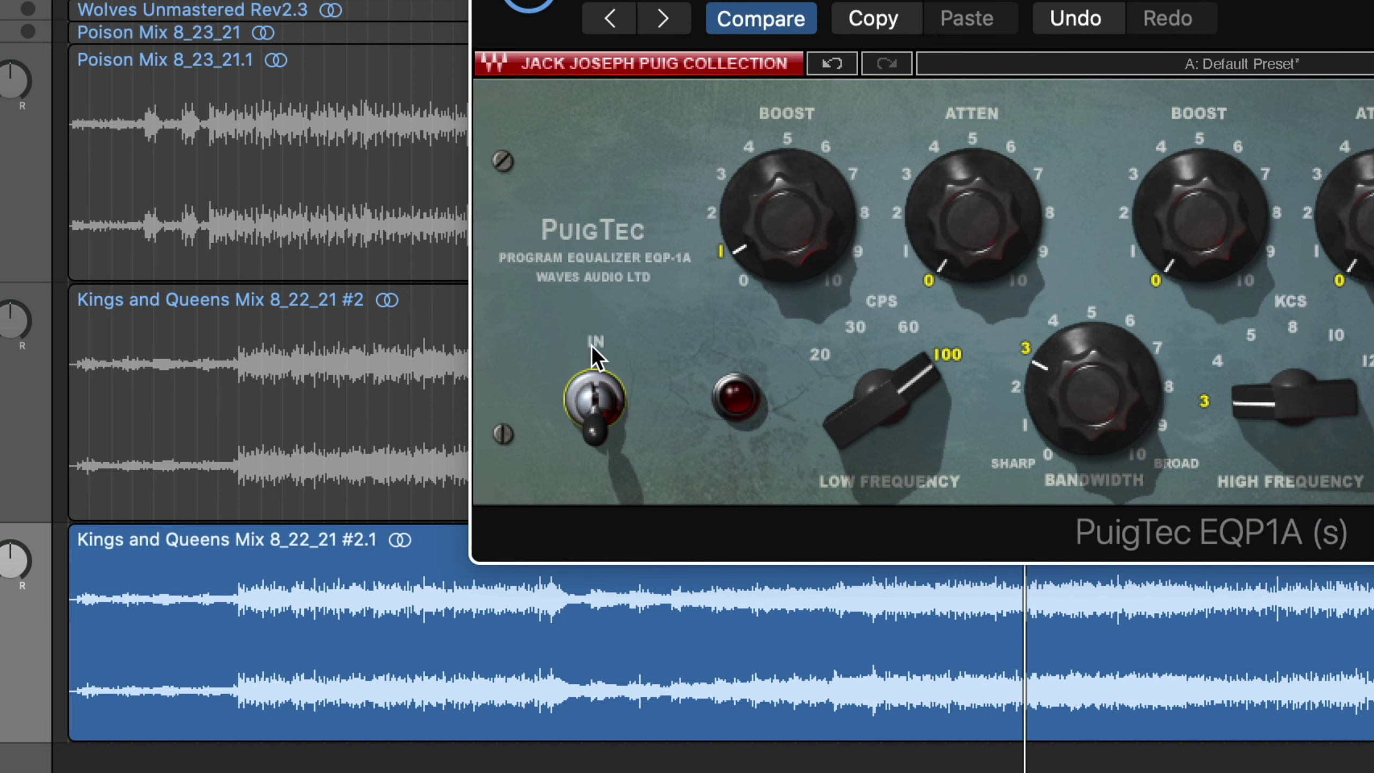
pyautogui.click(594, 401)
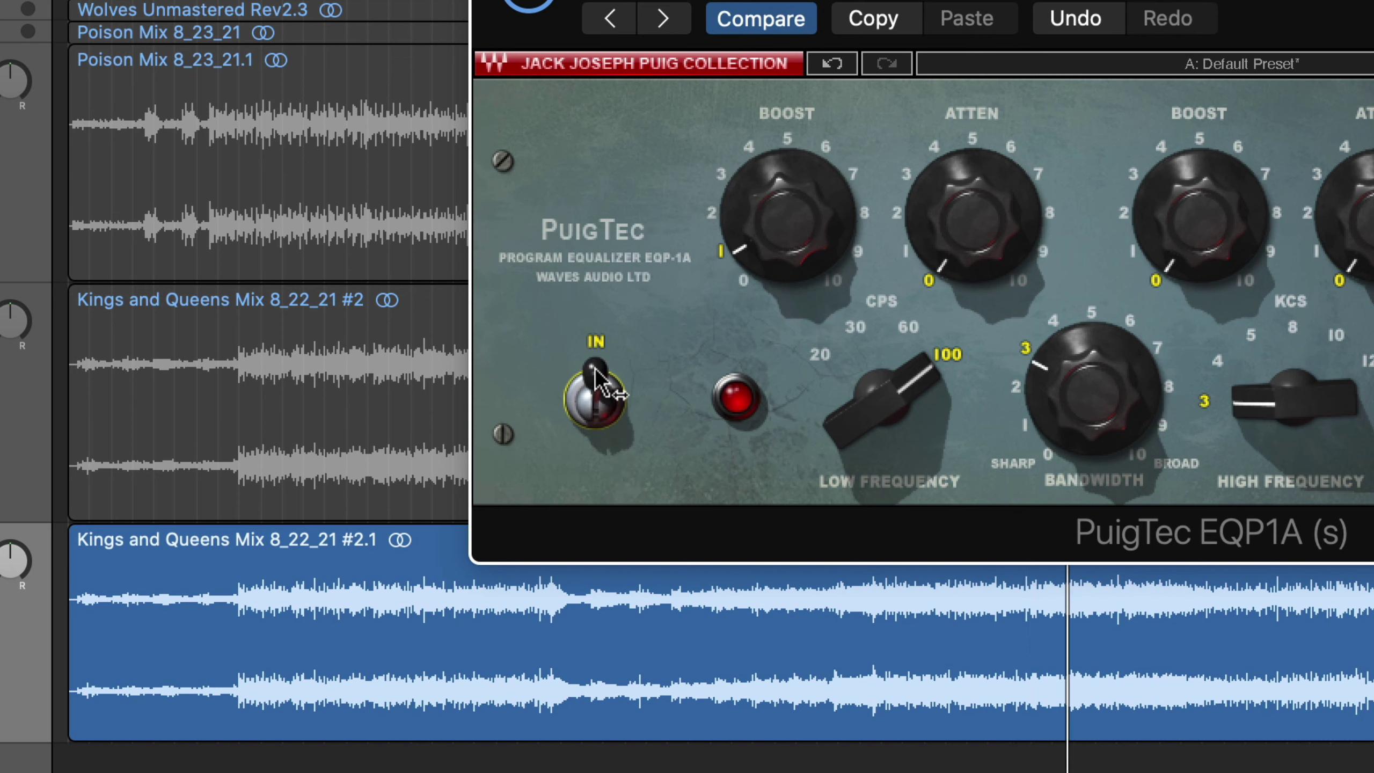
pyautogui.click(595, 369)
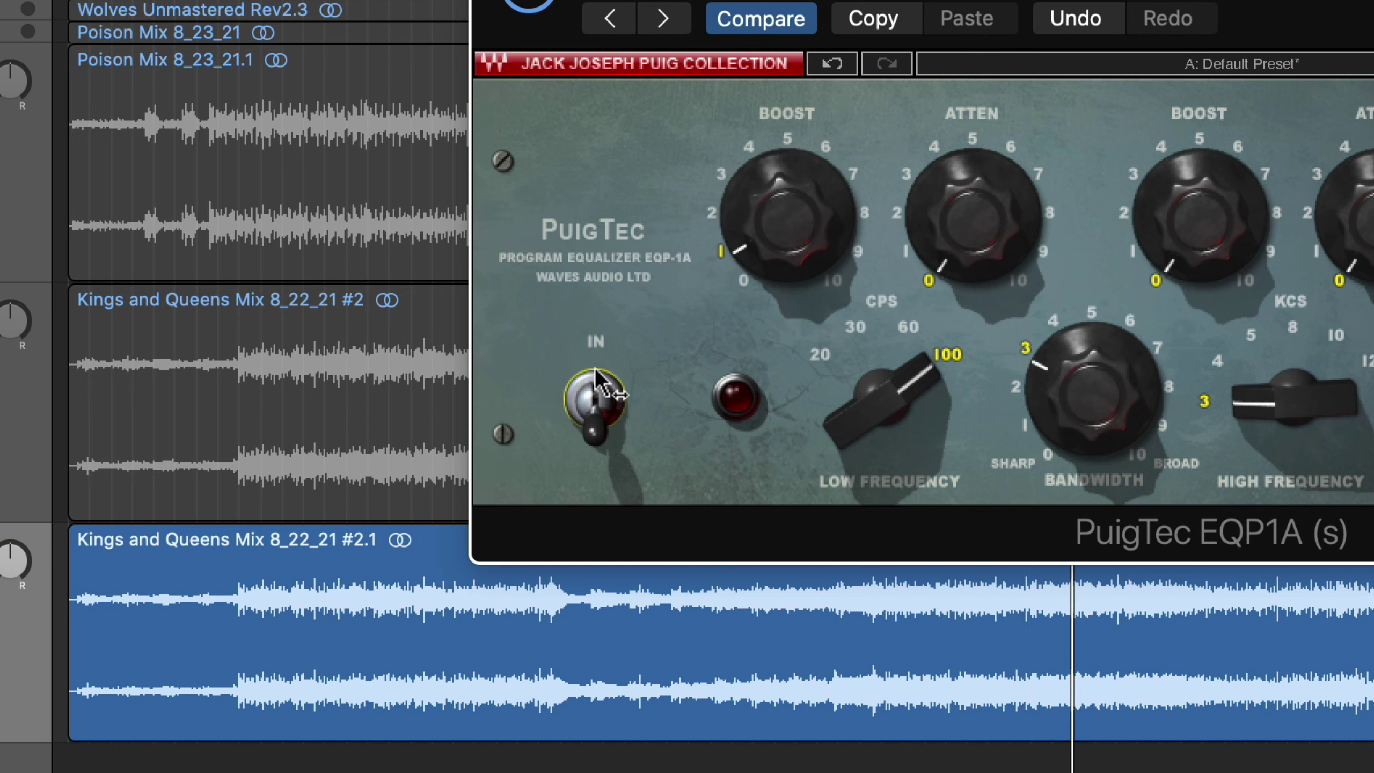
pyautogui.click(593, 426)
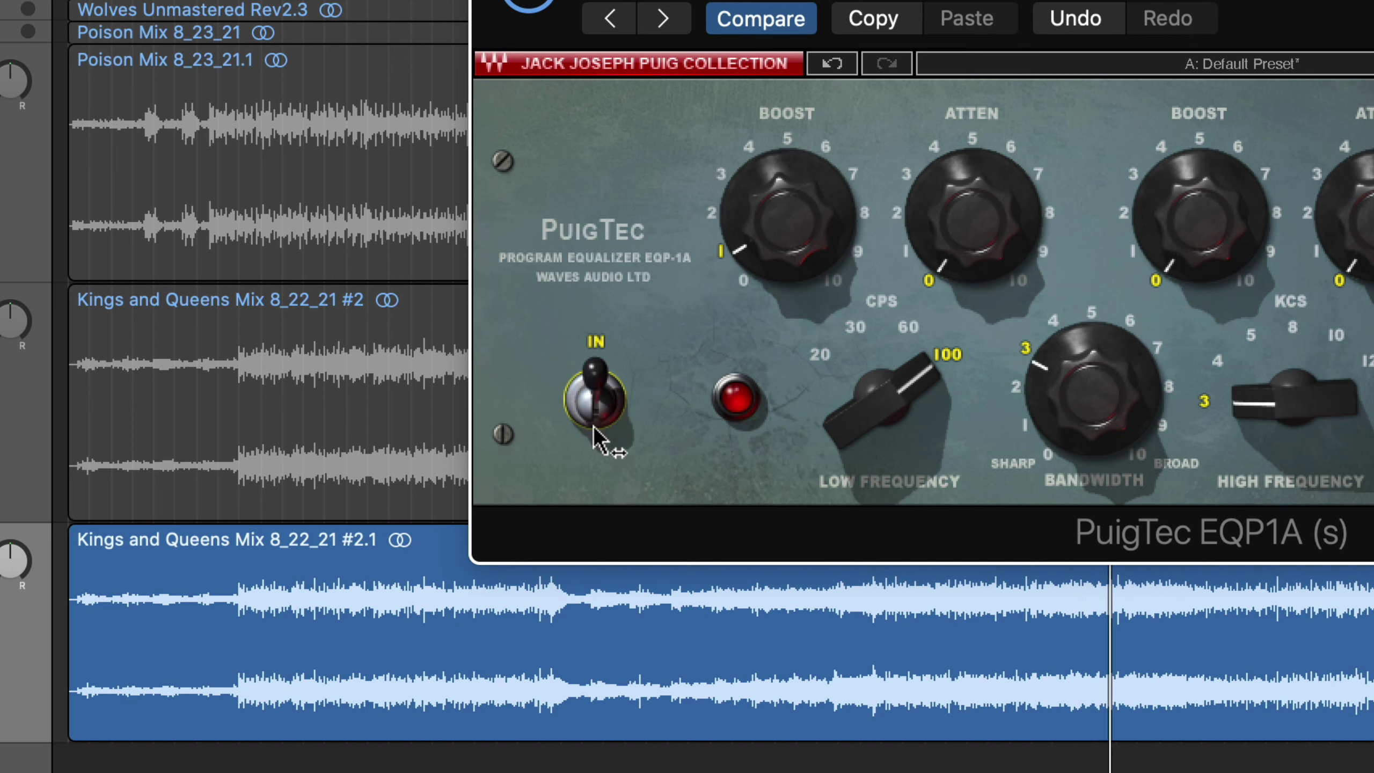
pyautogui.click(592, 426)
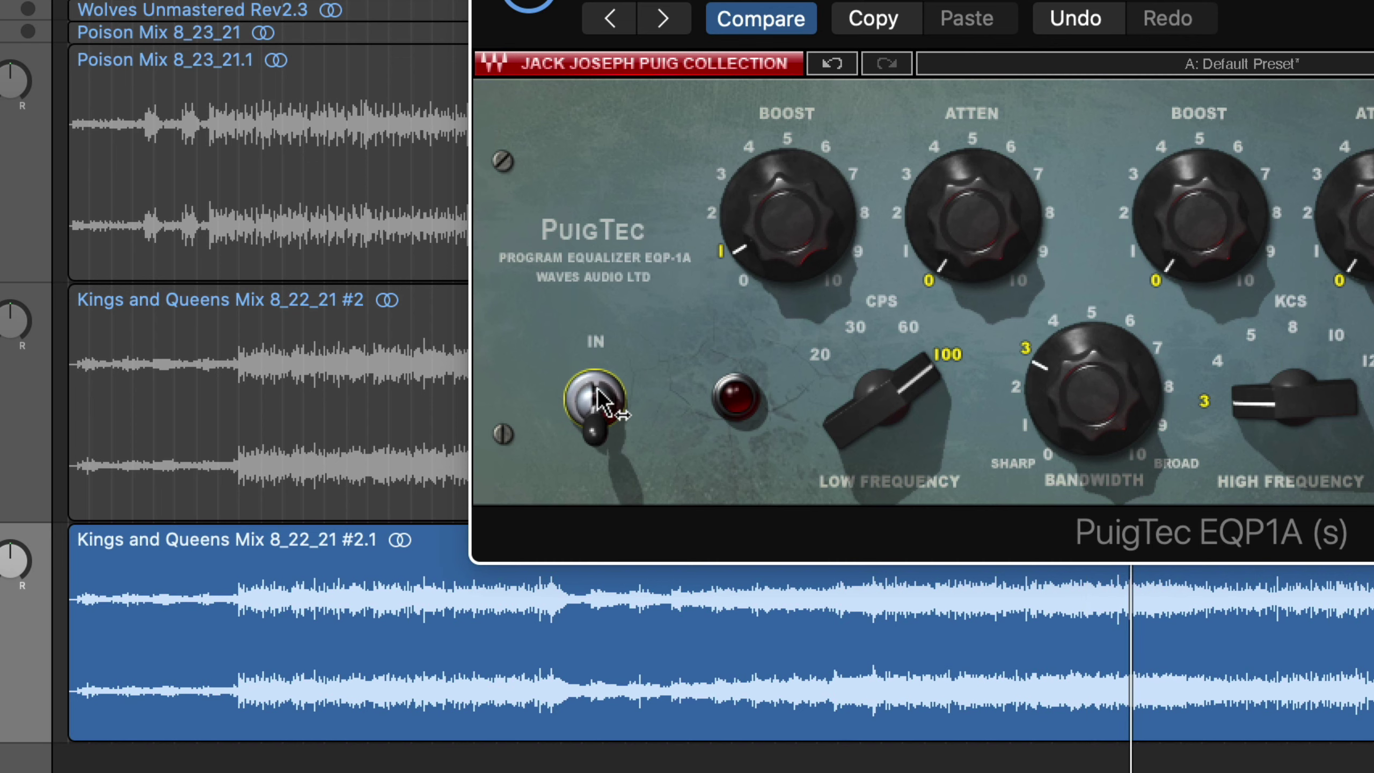
pyautogui.click(596, 437)
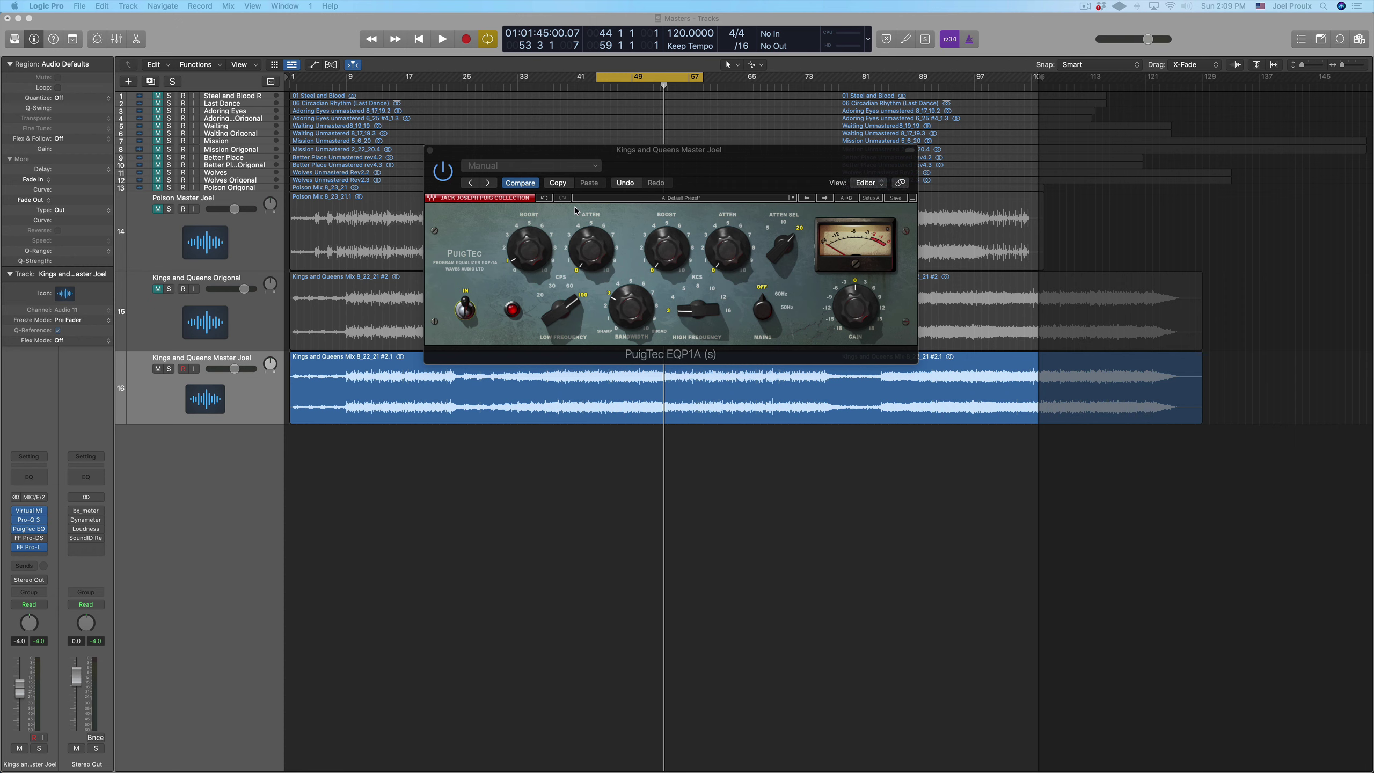
pyautogui.click(431, 151)
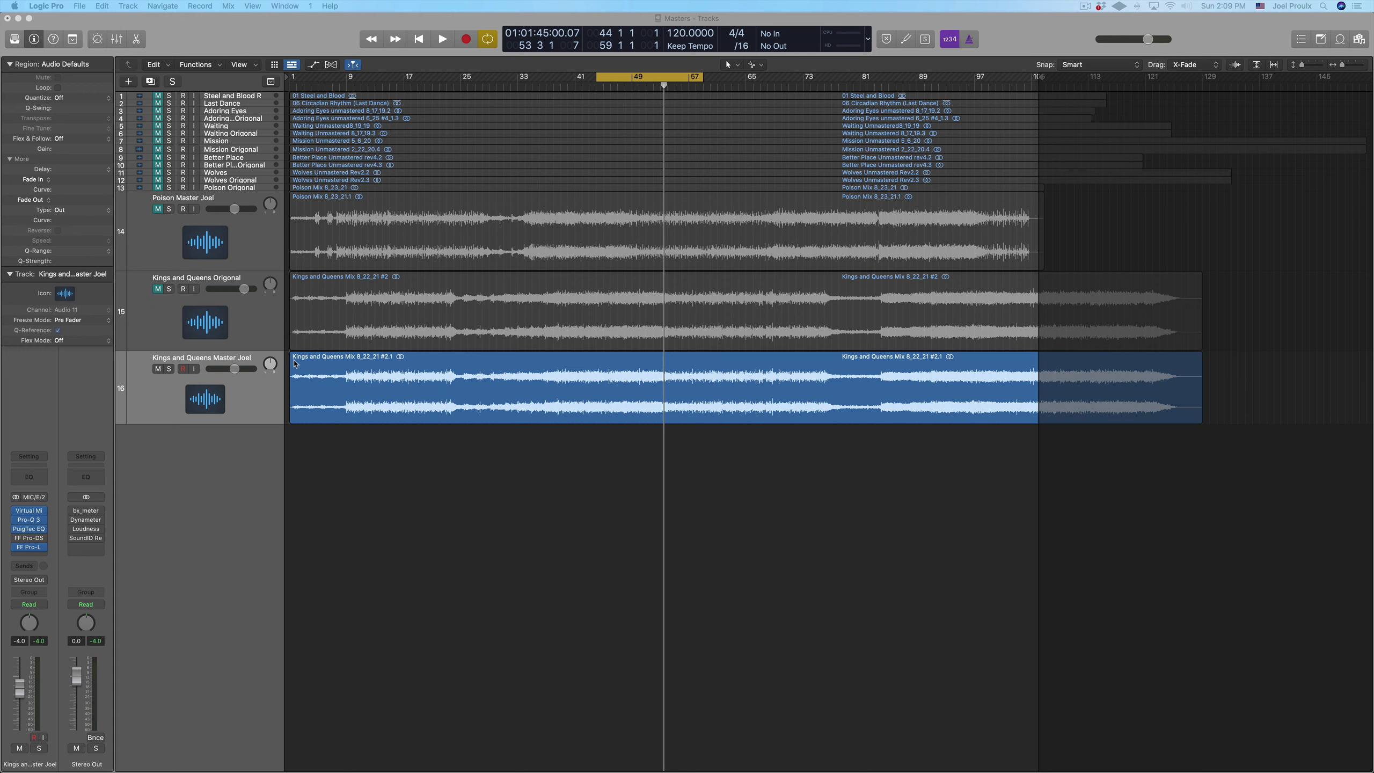
# - Open the FF Pro-DS on the Kings and Queens master and check its mastering presets, keeping High End Transient Limiting
pyautogui.click(29, 539)
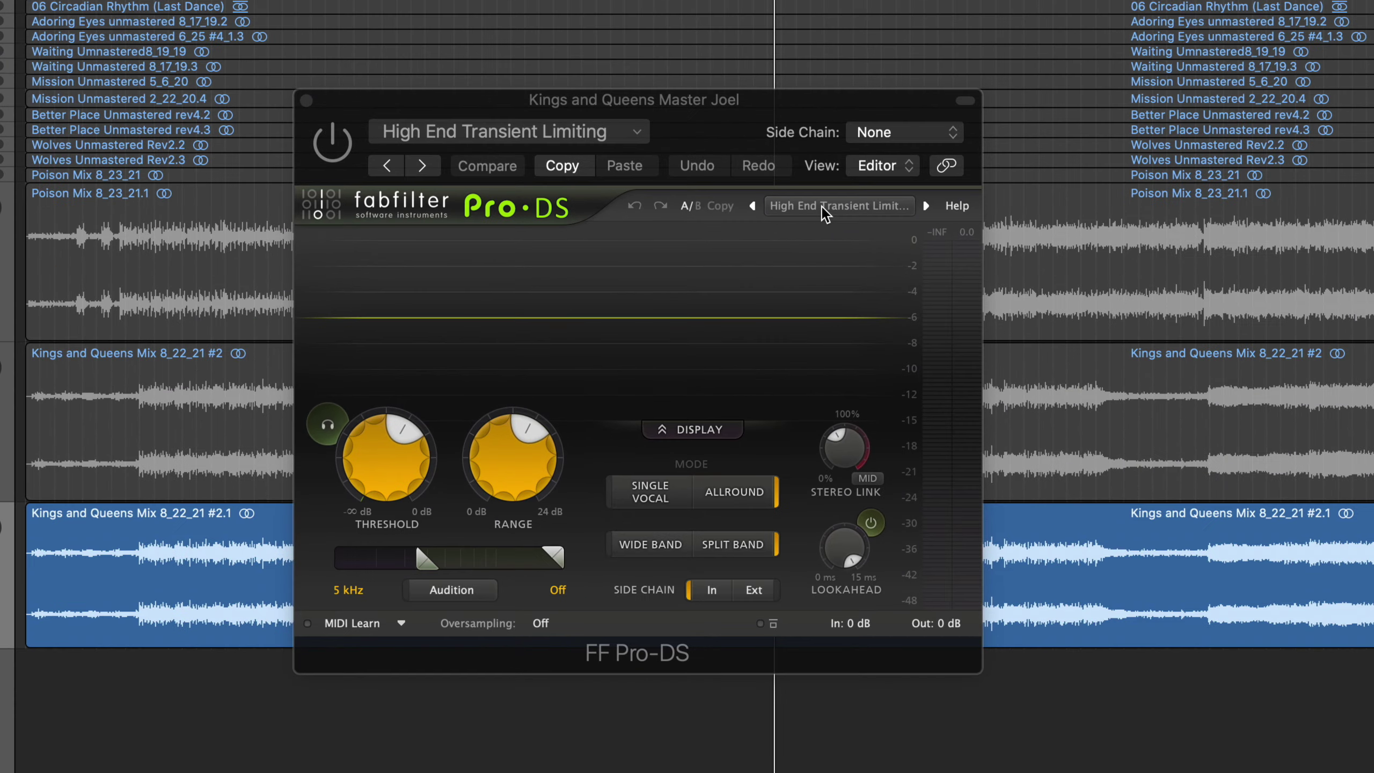
pyautogui.click(821, 207)
pyautogui.moveTo(822, 238)
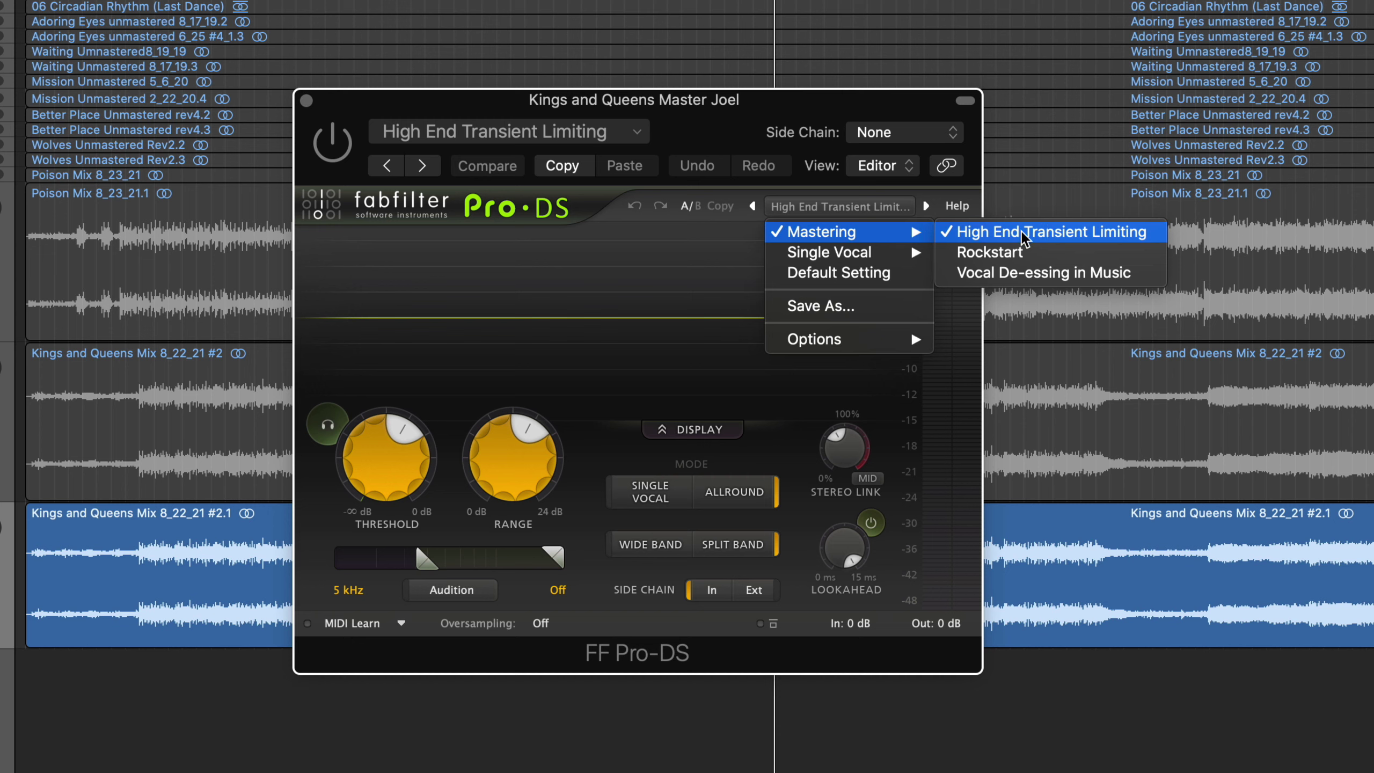
pyautogui.click(741, 104)
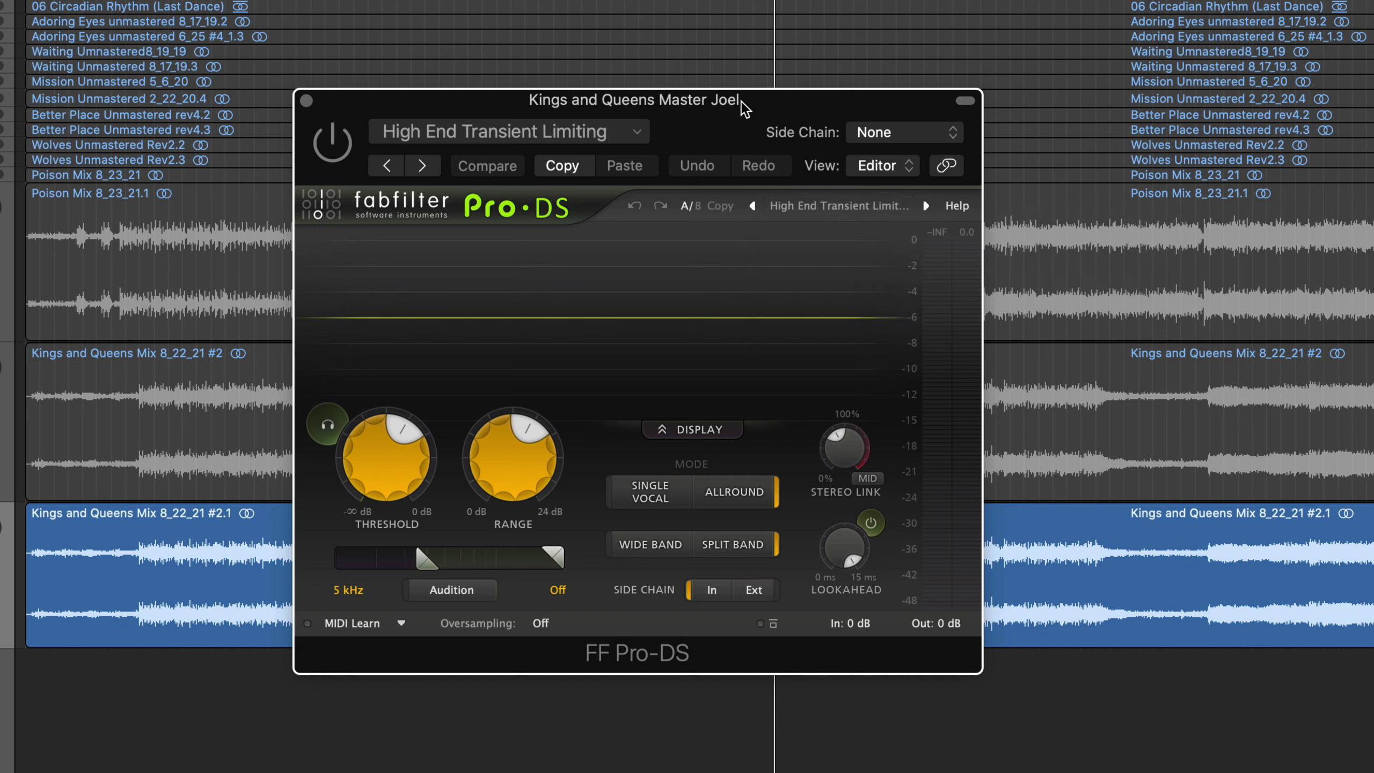
# - Turn on the Pro-DS and compare it in and out during playback from an earlier point, leave it on and close it
pyautogui.click(654, 1)
pyautogui.click(639, 1)
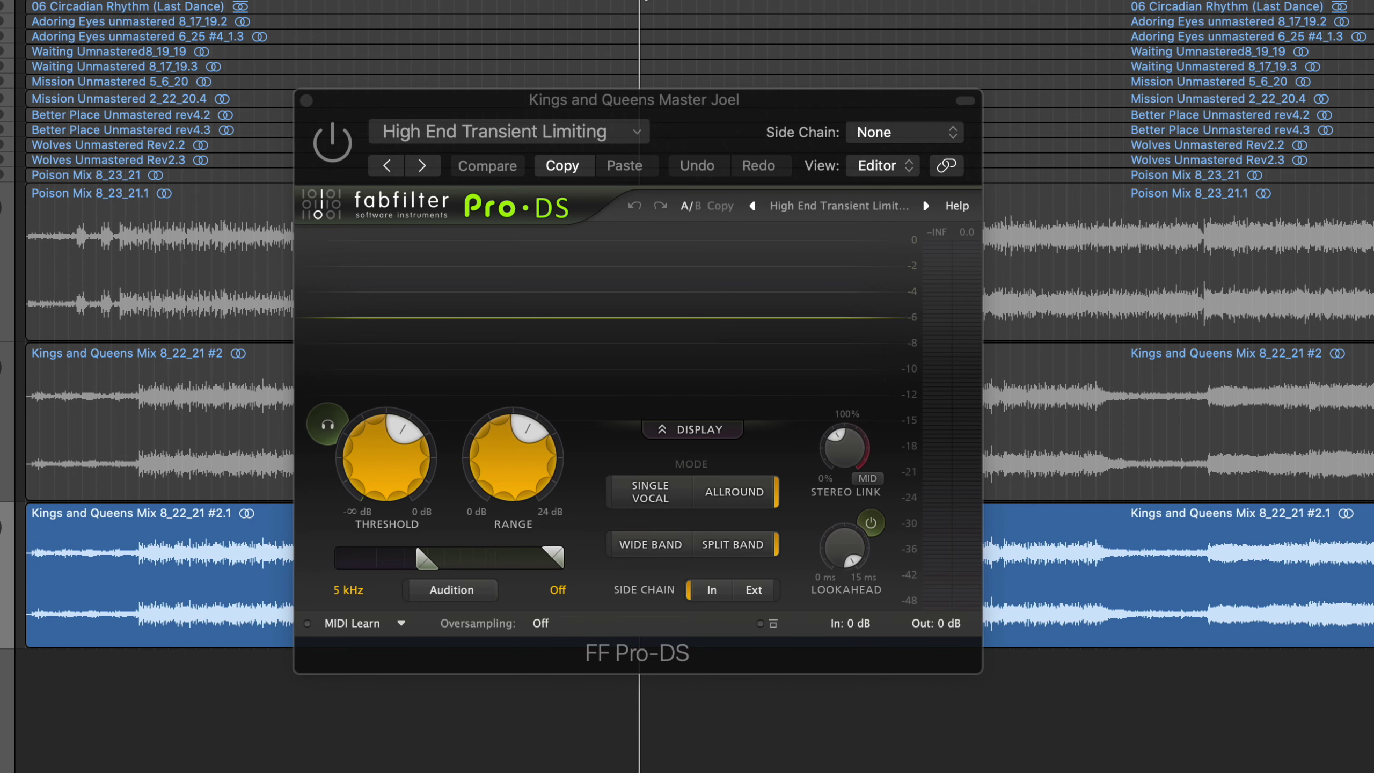
pyautogui.click(334, 146)
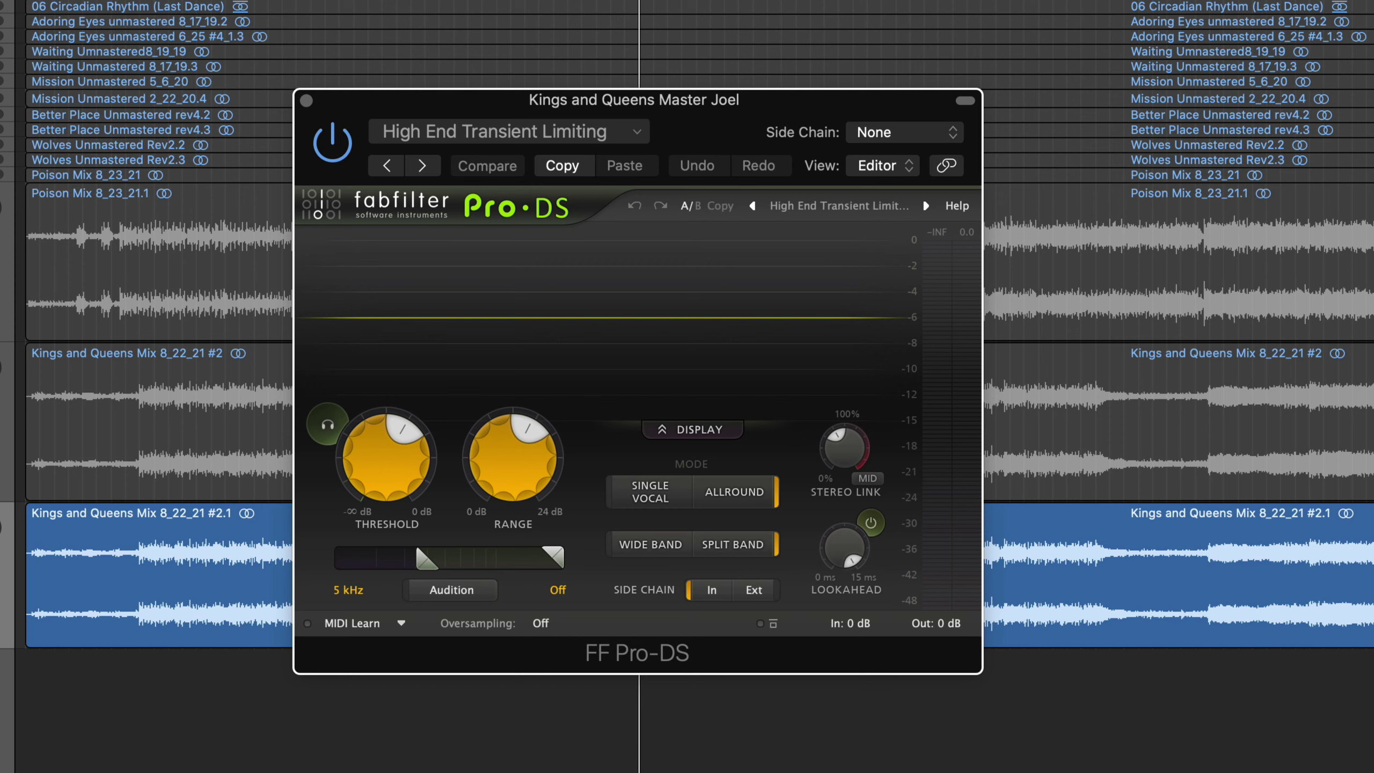
pyautogui.press('space')
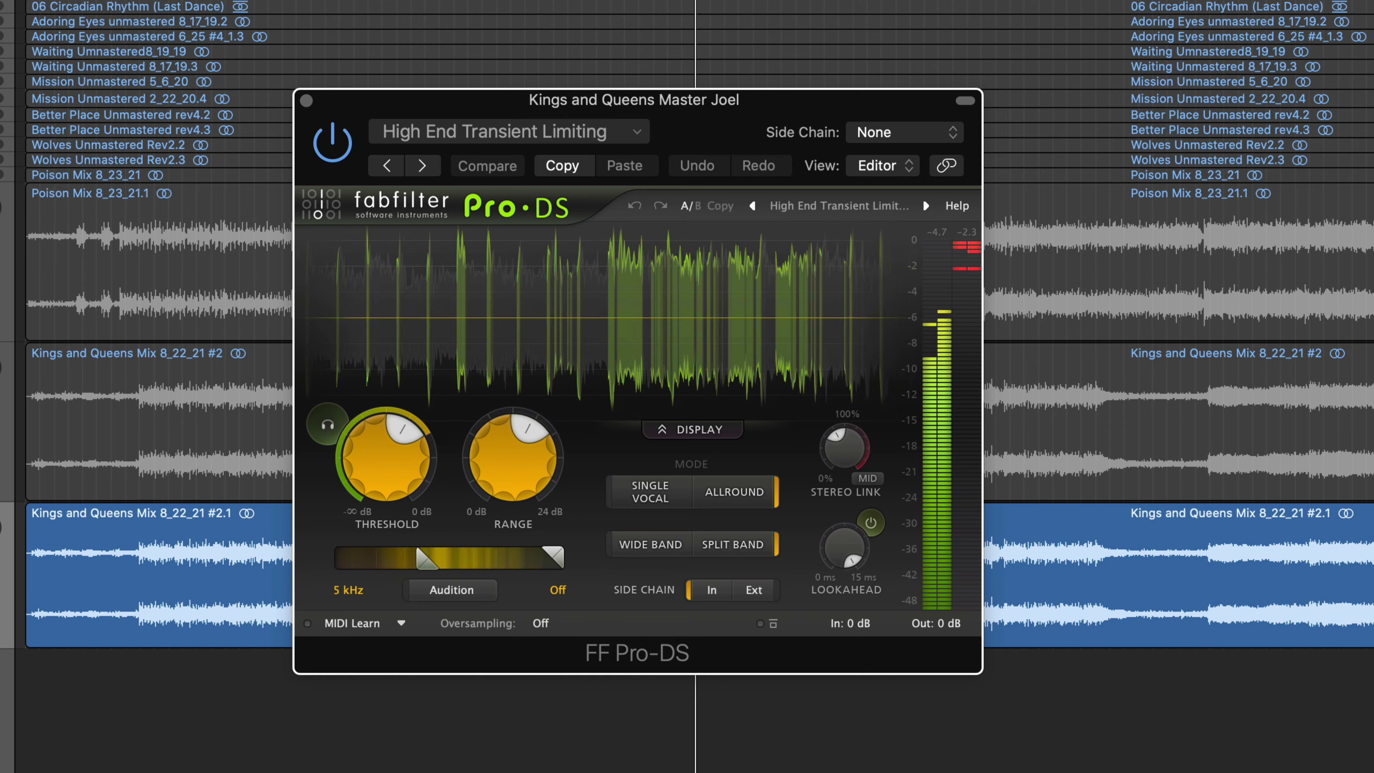
pyautogui.click(330, 145)
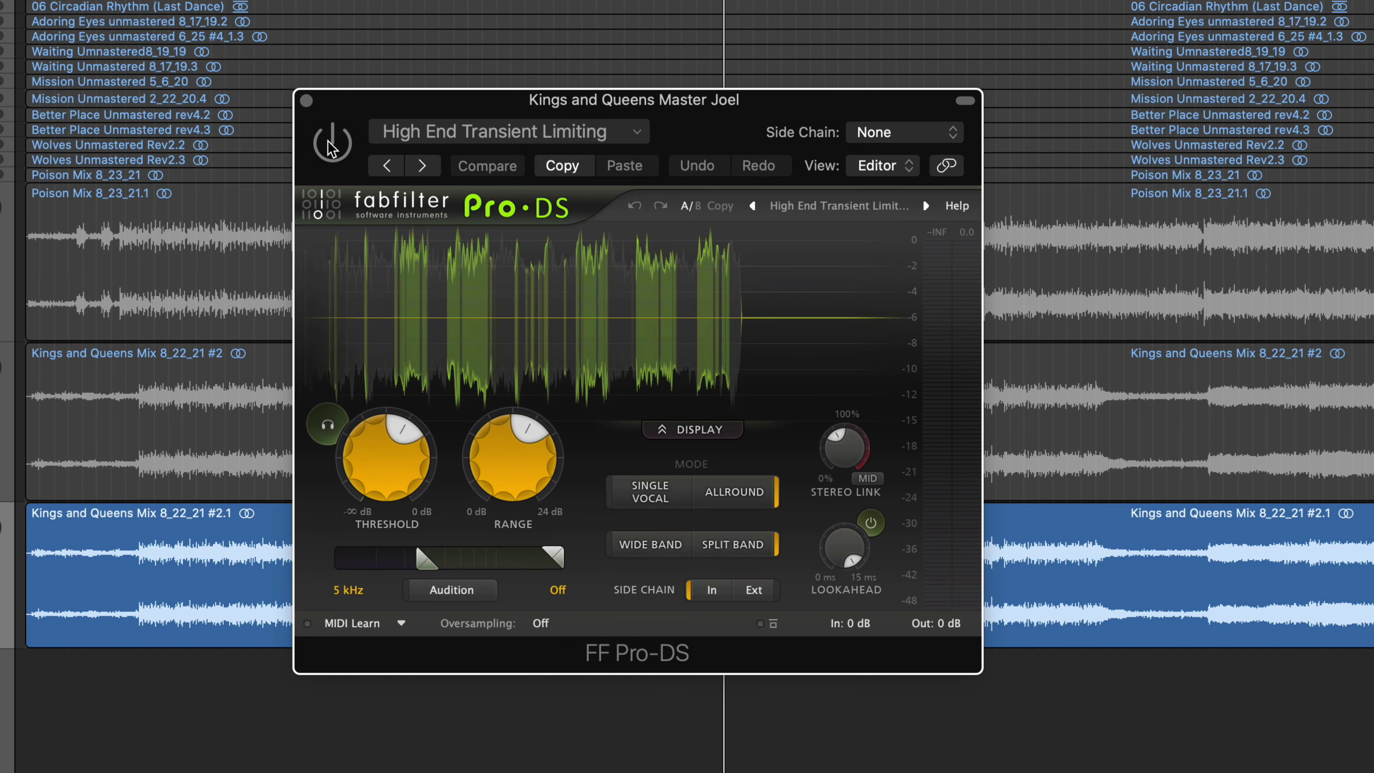
pyautogui.click(330, 145)
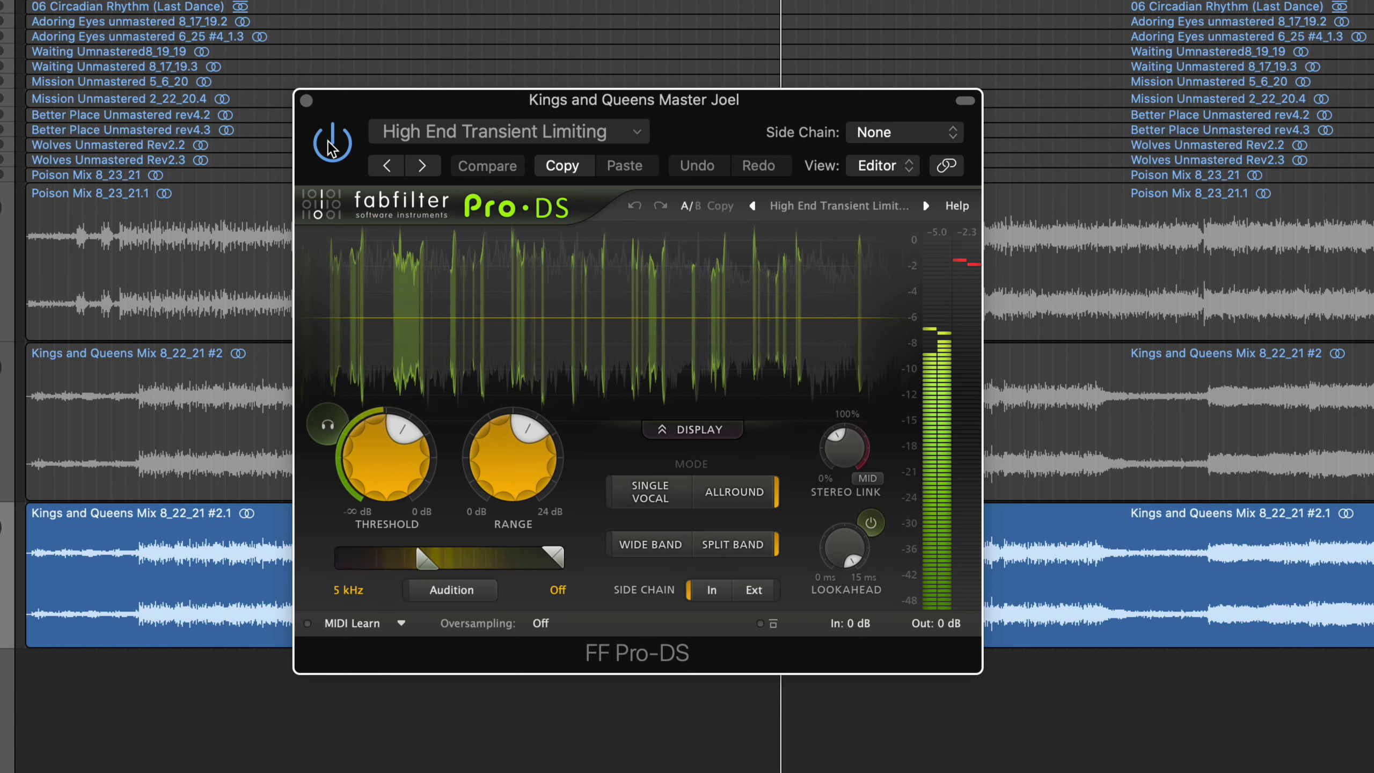
pyautogui.press('space')
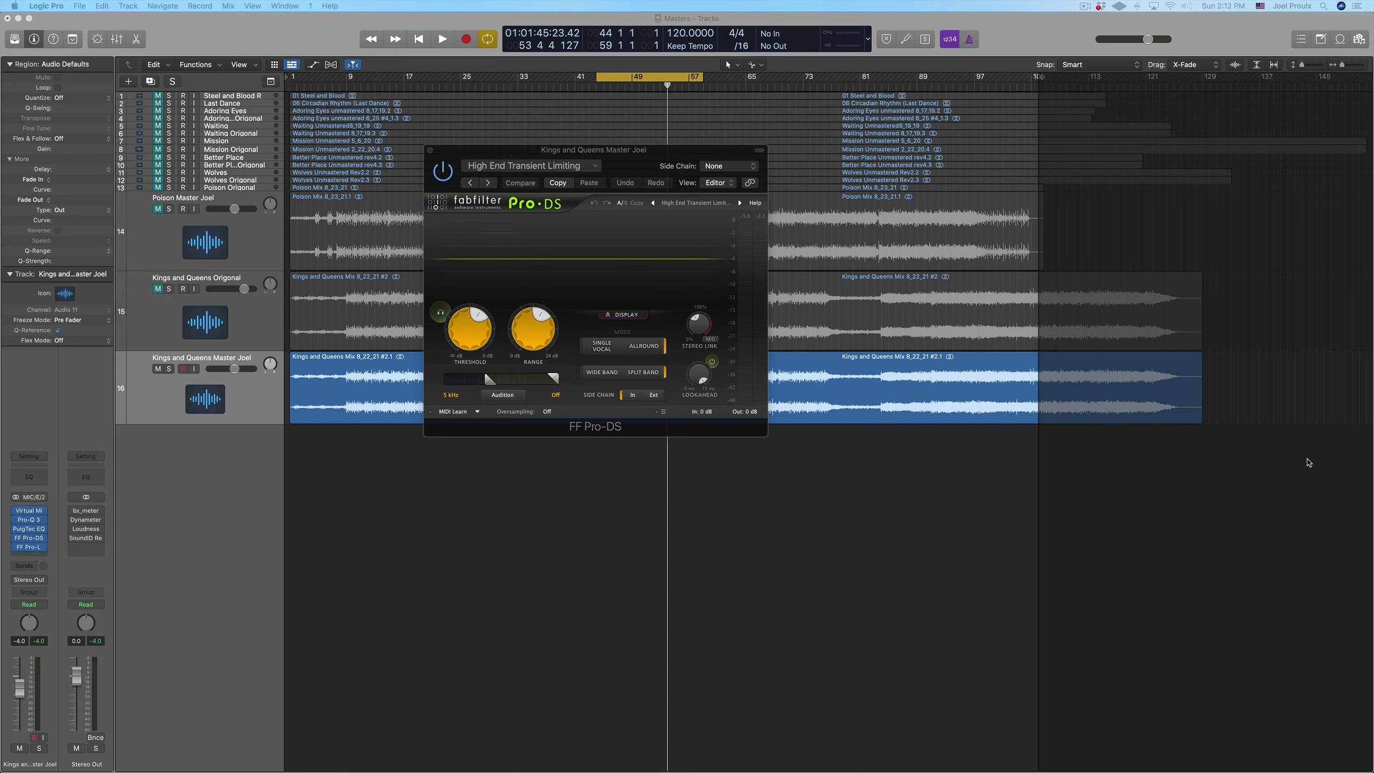
pyautogui.click(430, 150)
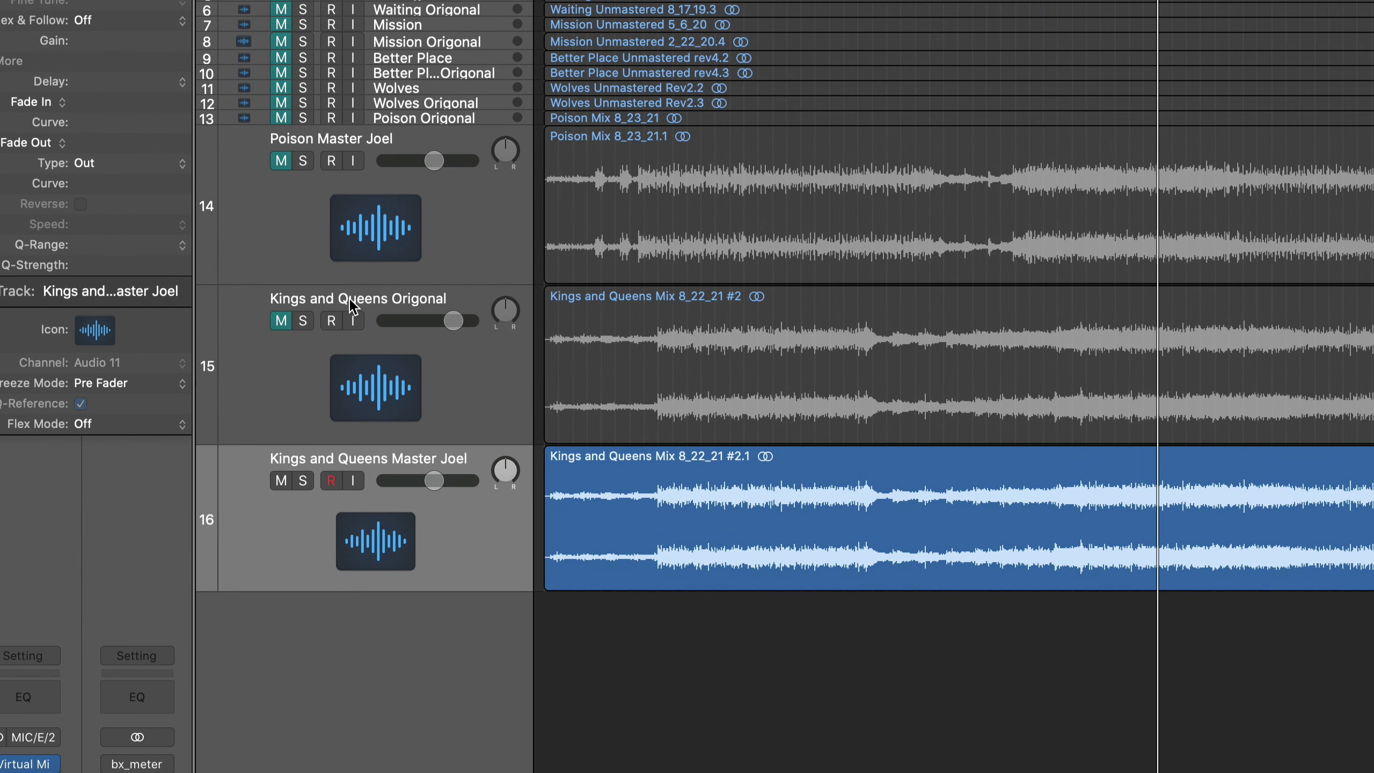
# - Play the Kings and Queens master with the Pro-DS active and toggle solo on the Poison master to compare the two
pyautogui.press('space')
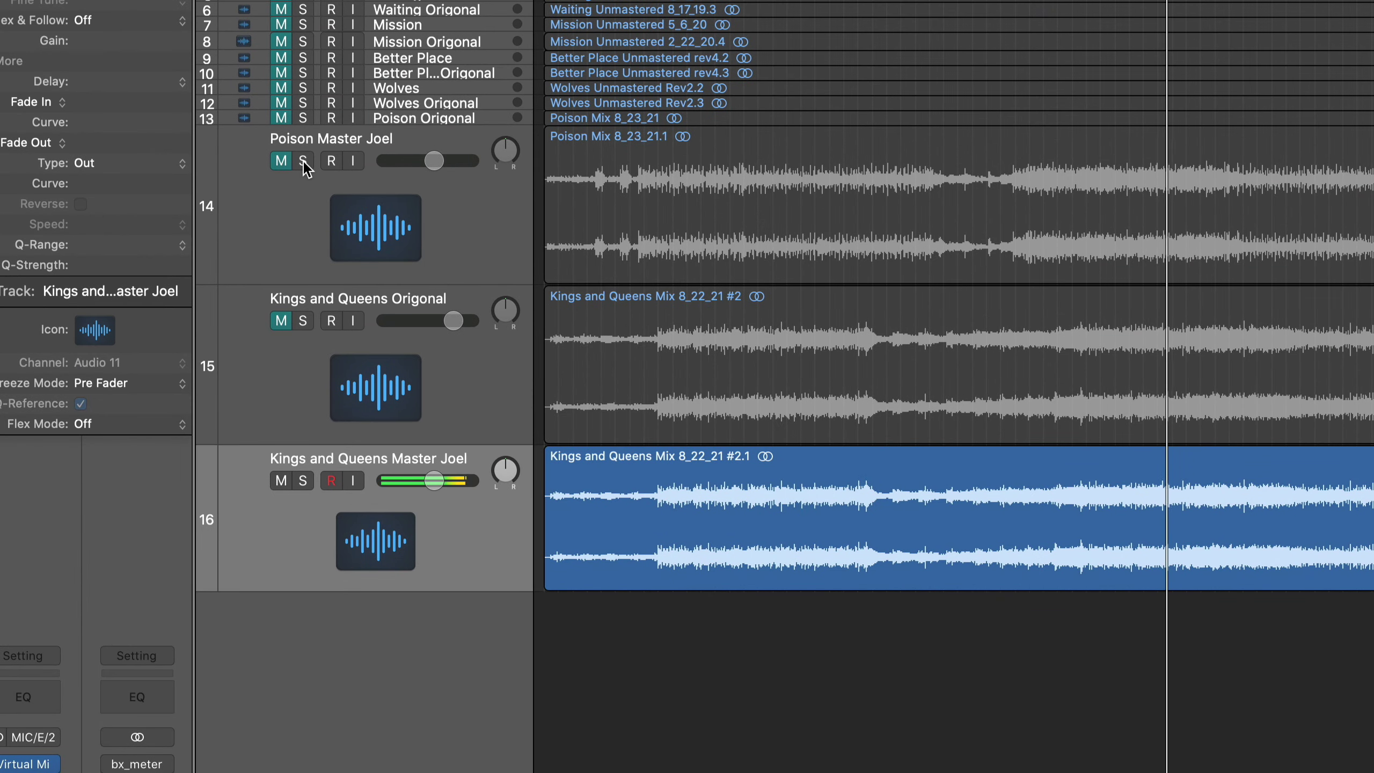
pyautogui.click(303, 161)
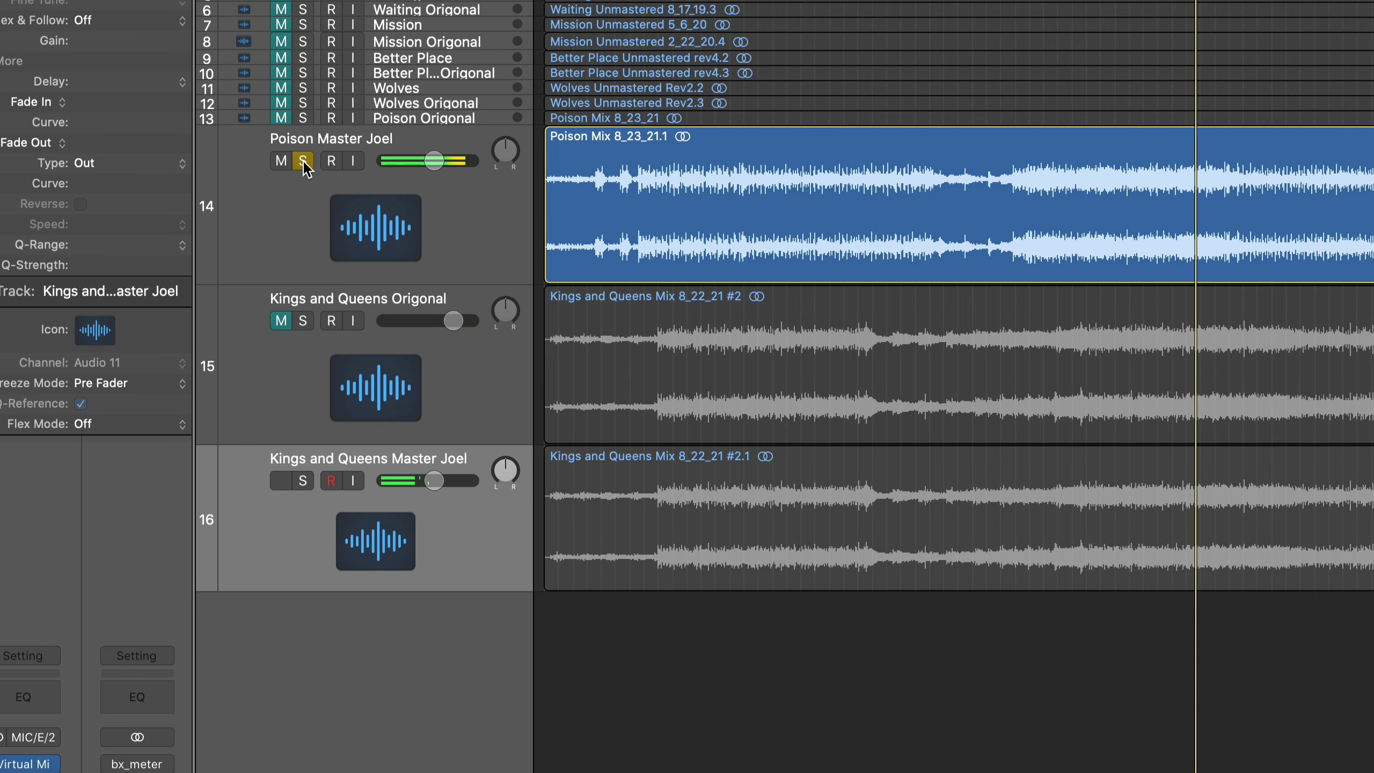
pyautogui.click(303, 161)
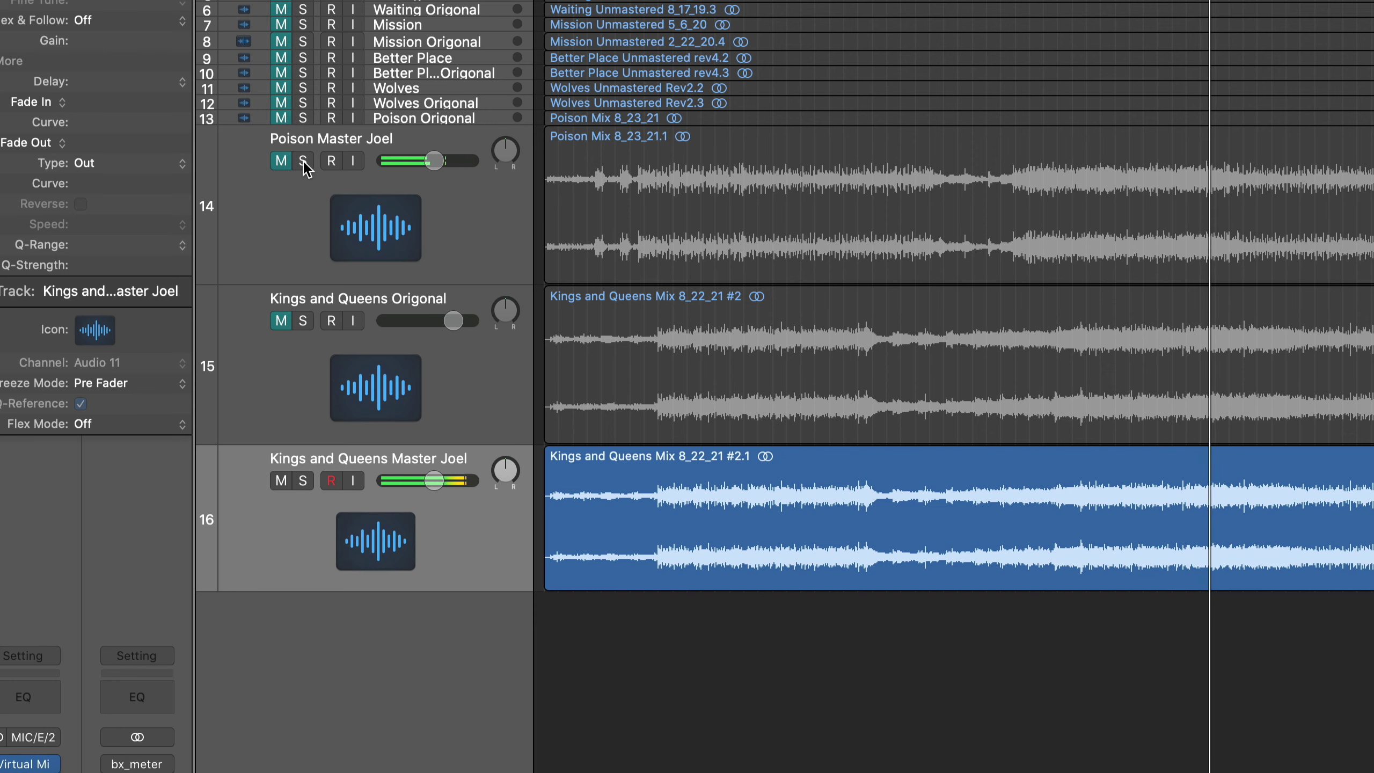
pyautogui.click(303, 161)
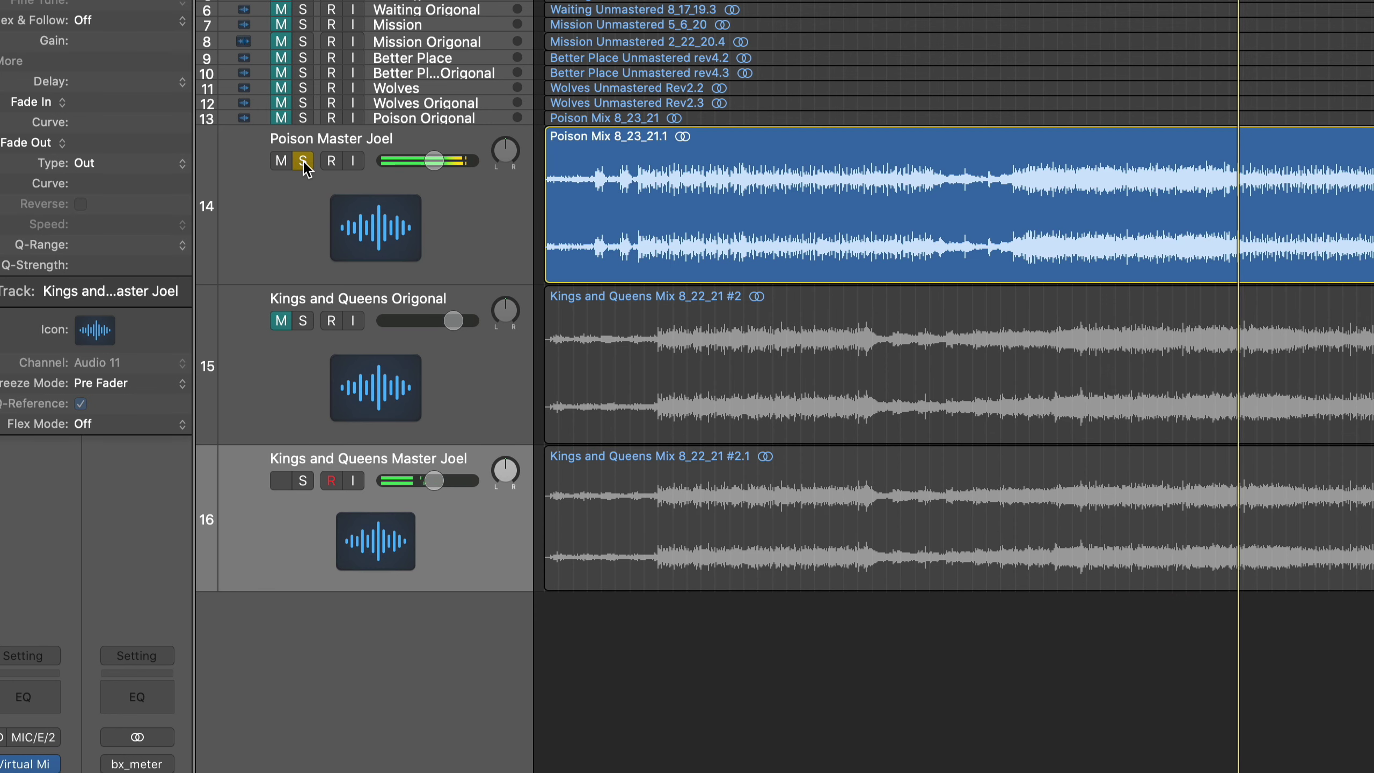
pyautogui.click(302, 160)
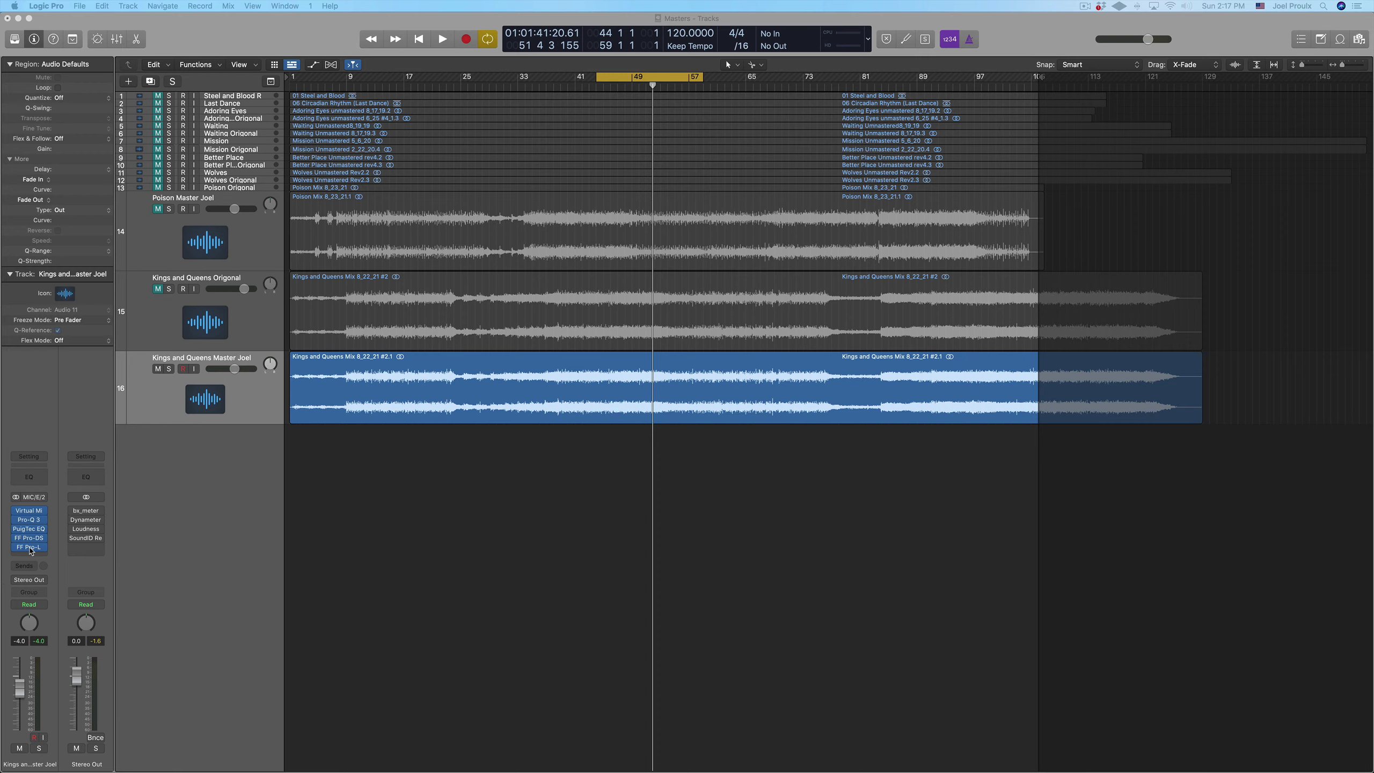
# - Open the FF Pro-L limiter on the Kings and Queens master, examine its gain setting and close it
pyautogui.click(31, 547)
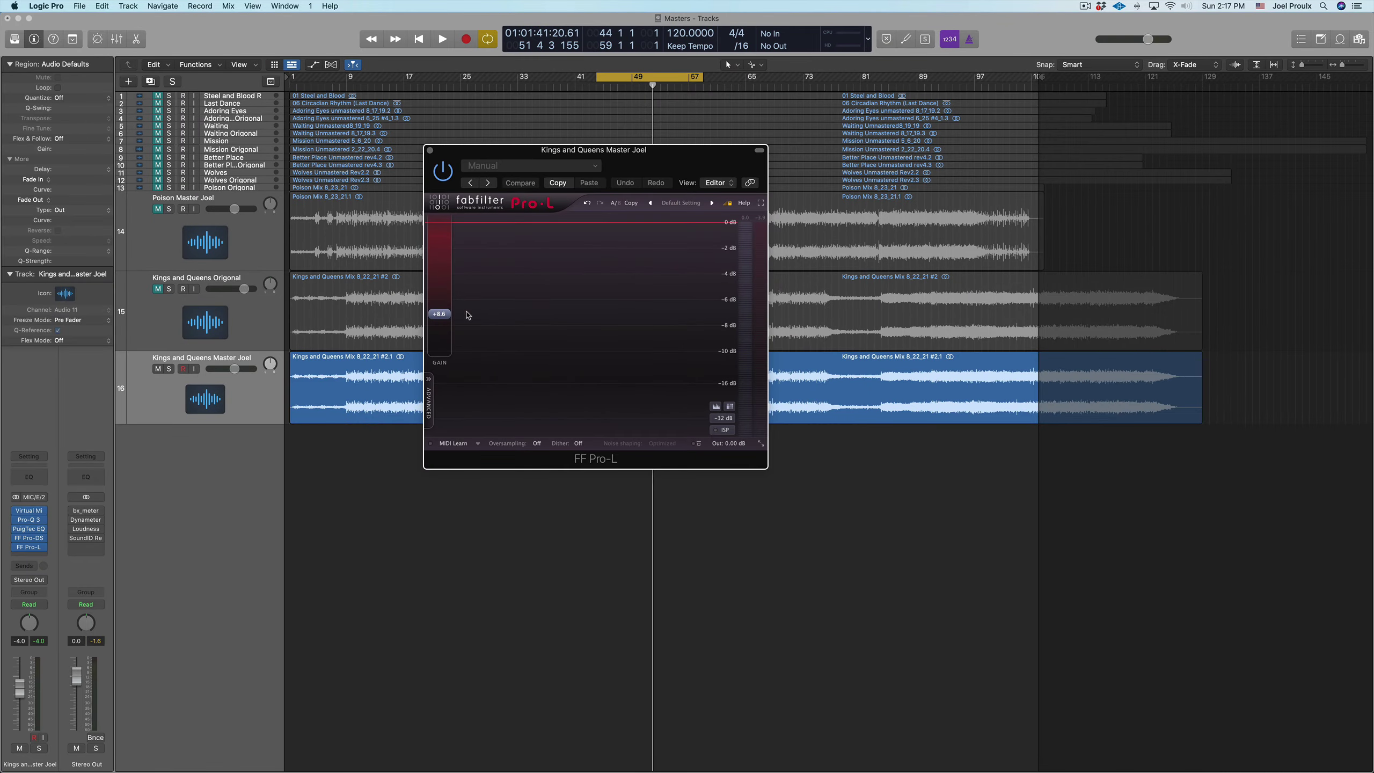
pyautogui.moveTo(354, 322)
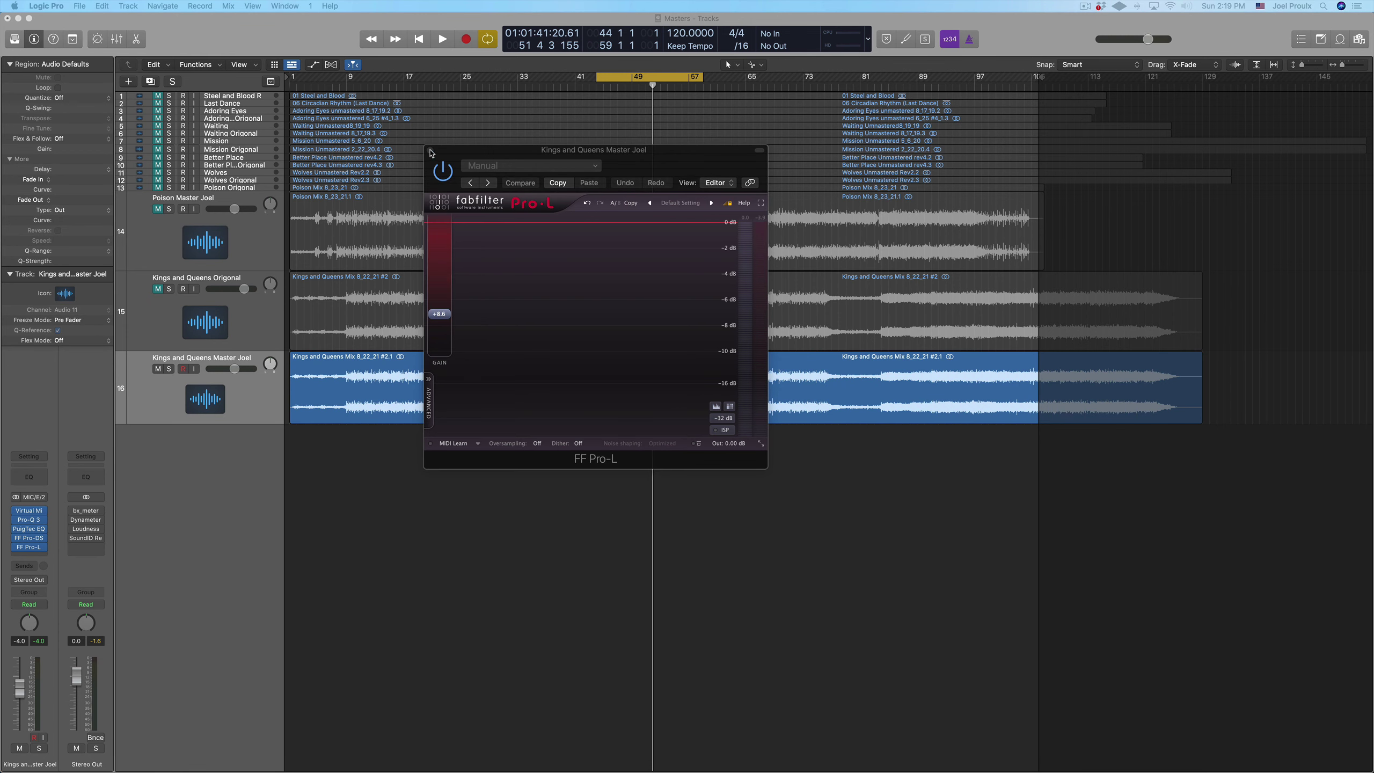
pyautogui.click(431, 151)
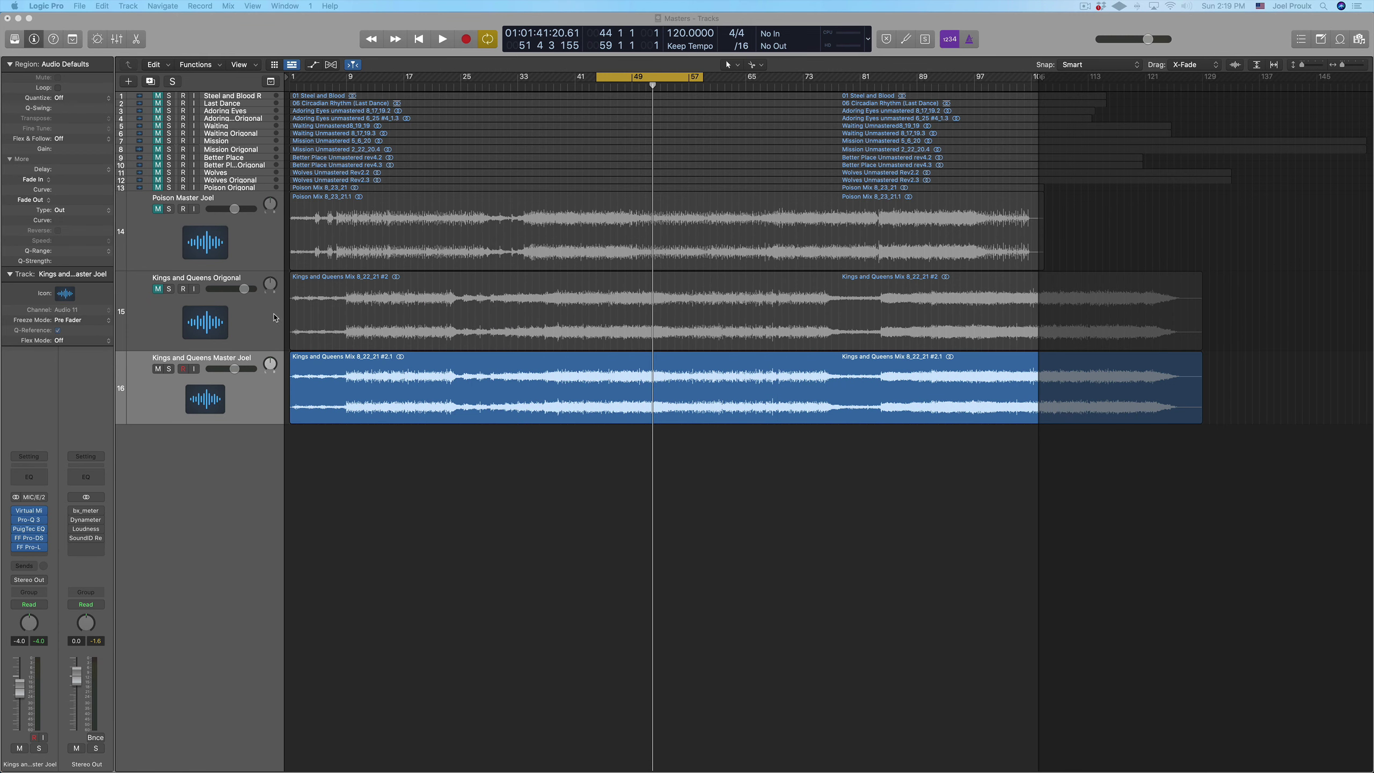
# - Open the Loudness Meter on the stereo output, start its integrated measurement and play the Kings and Queens master from the beginning
pyautogui.click(86, 529)
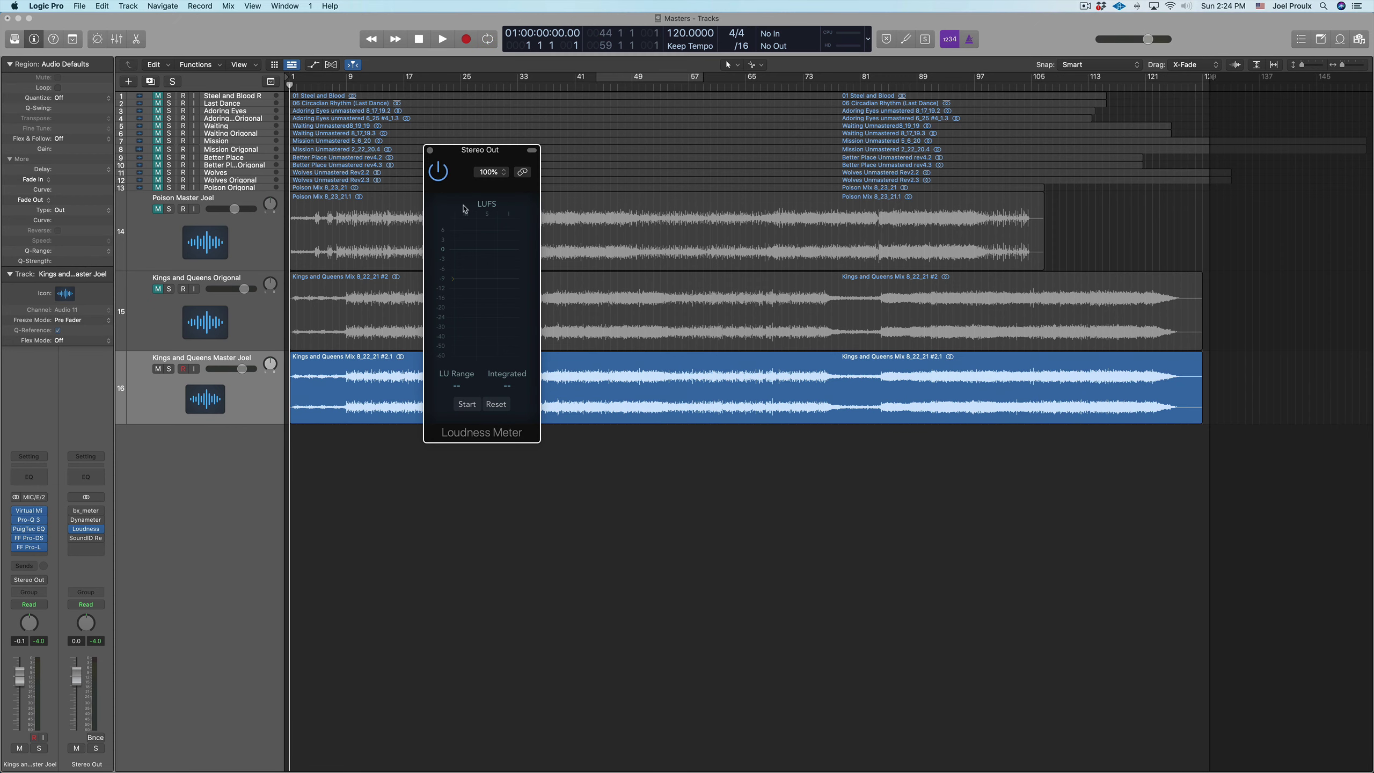
pyautogui.click(467, 404)
pyautogui.click(318, 86)
pyautogui.moveTo(318, 86); pyautogui.dragTo(289, 89)
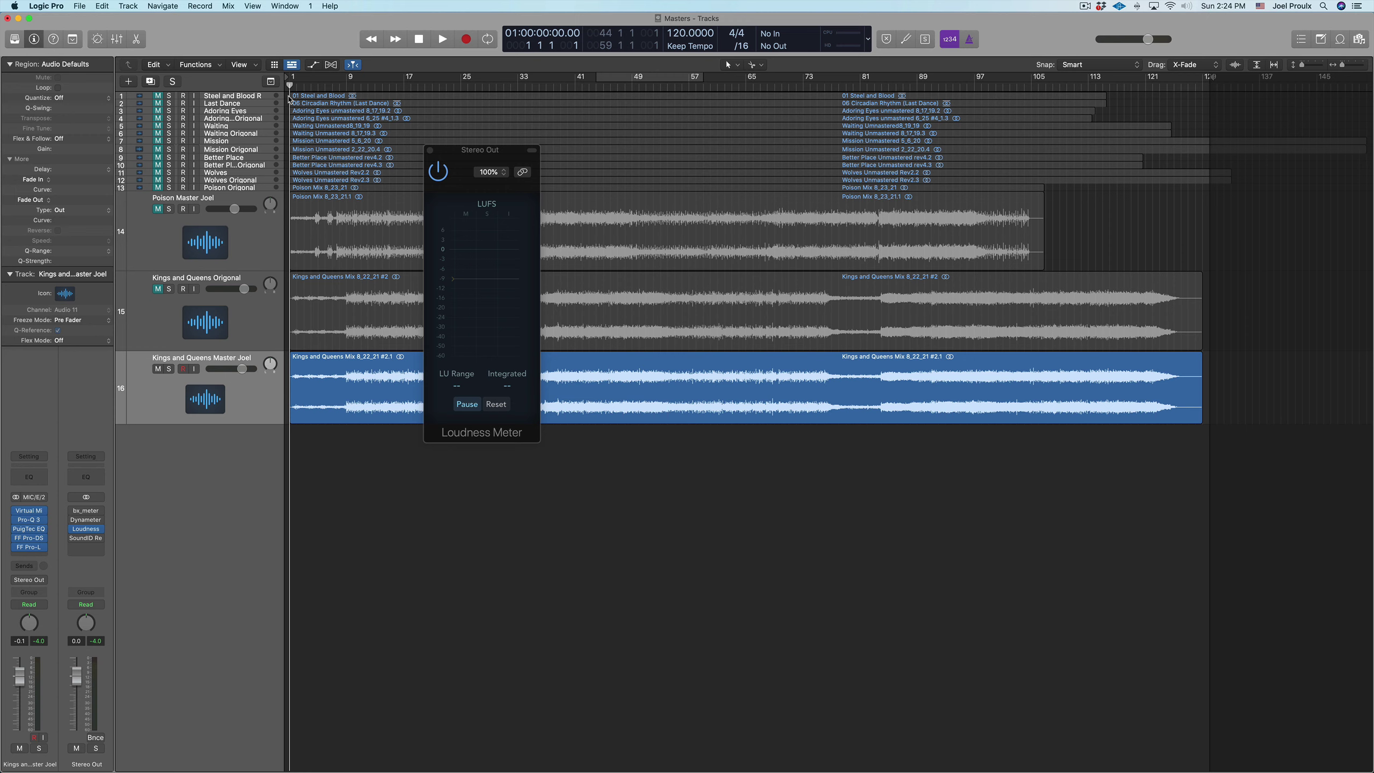
pyautogui.press('space')
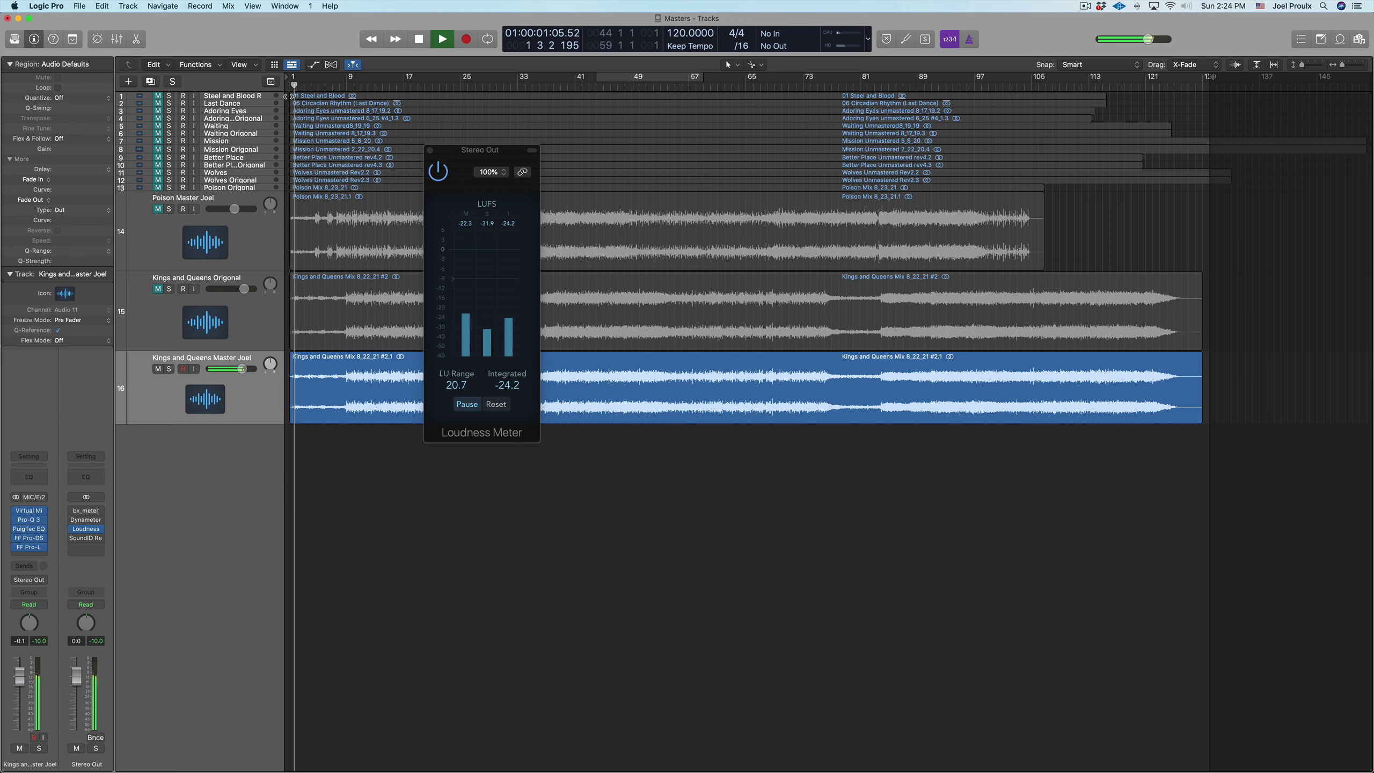